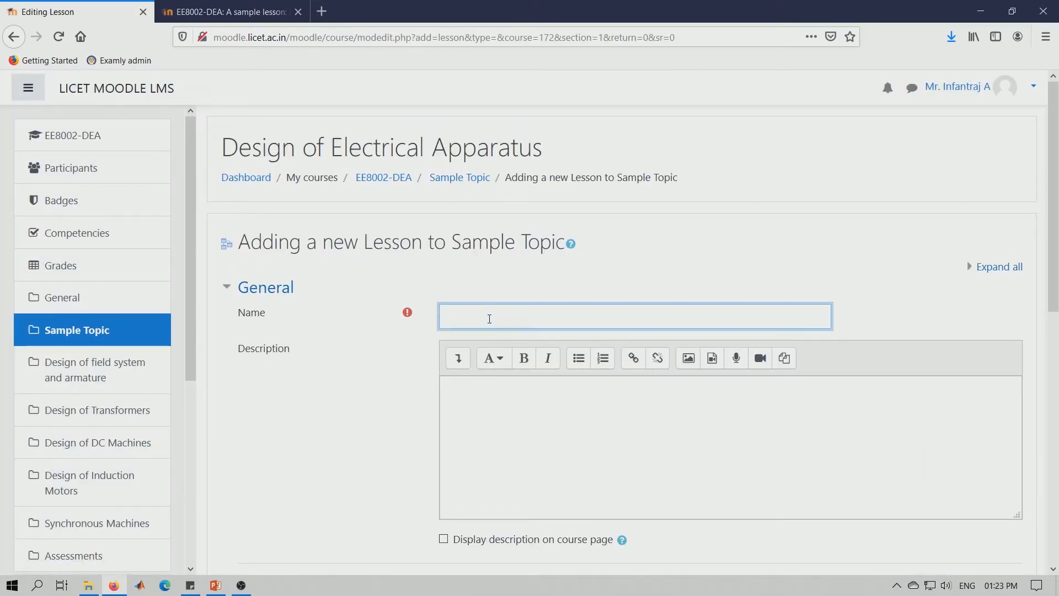
Step: Name the new lesson "Unit I" with an empty description, and save and display it
{"action": "type", "text": "Unit I"}
{"action": "left_click", "coordinate": [504, 406]}
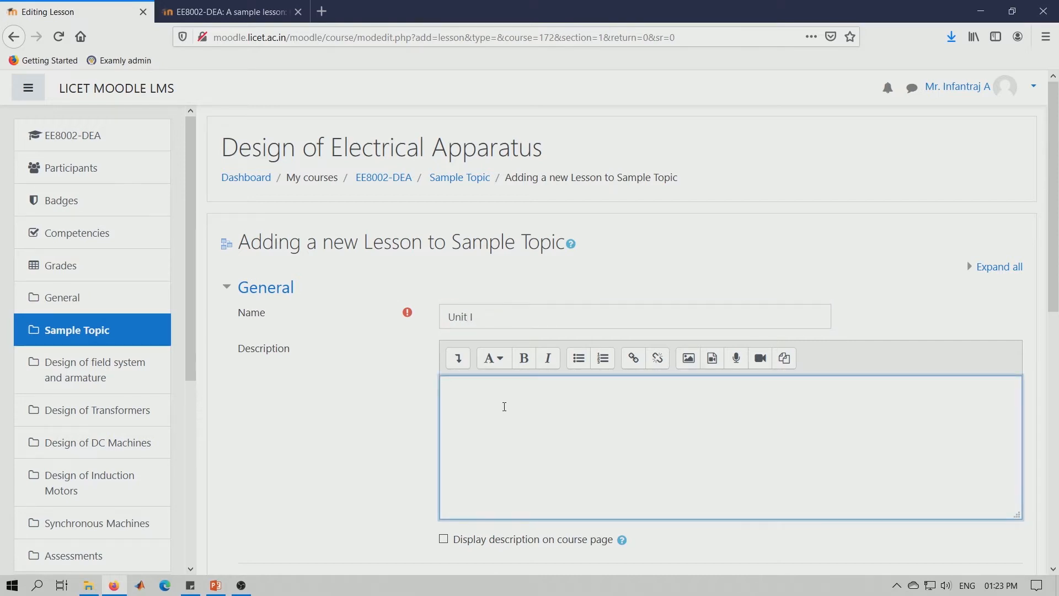
{"action": "scroll", "coordinate": [504, 406], "scroll_direction": "down", "scroll_amount": 10}
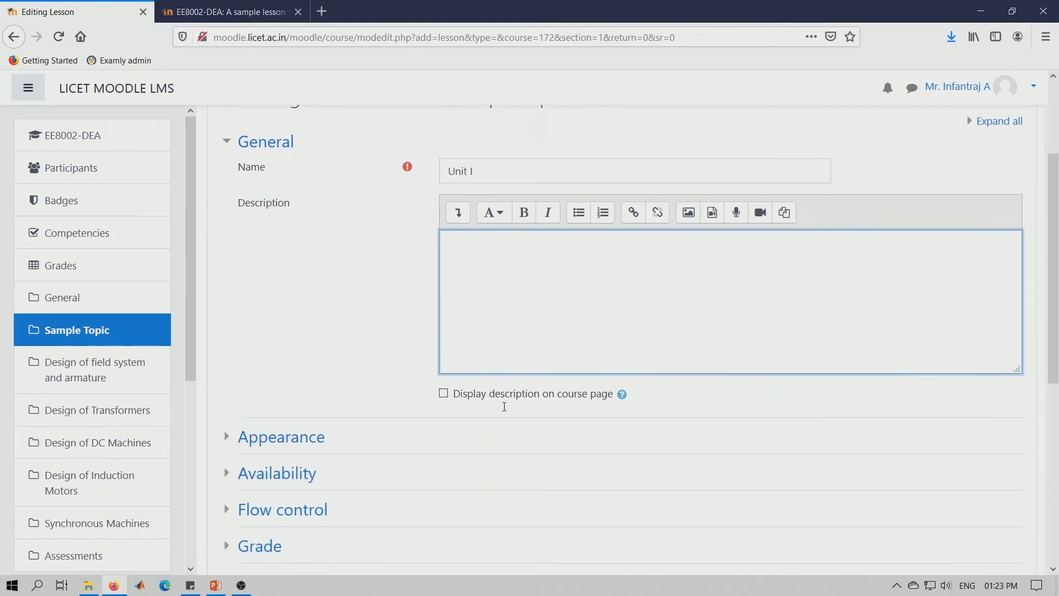
{"action": "left_click", "coordinate": [631, 399]}
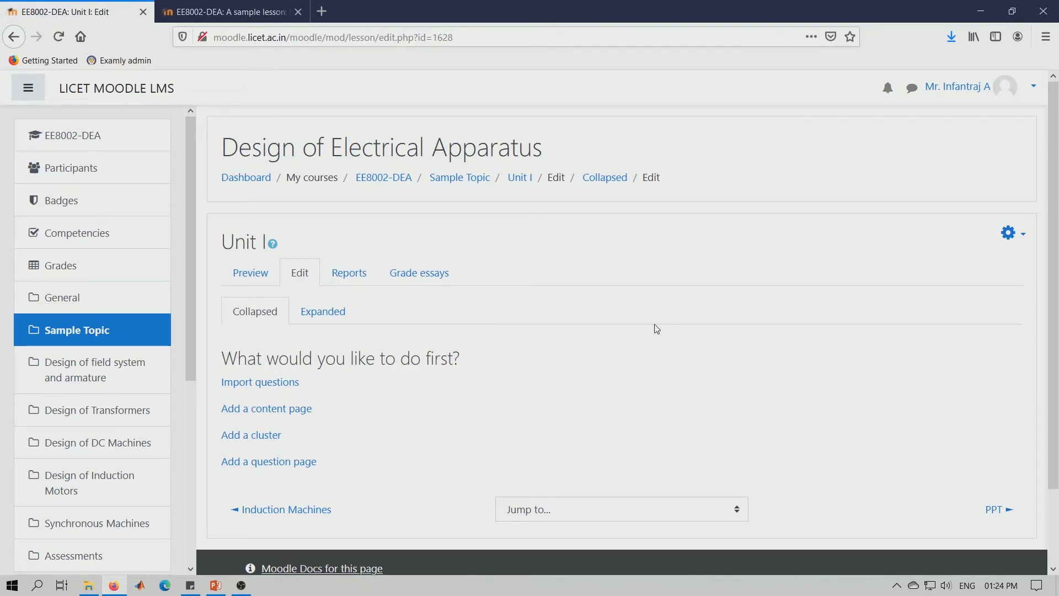
Step: Add a content page titled "Topic 1" and paste the copied induction motor introduction and construction notes into its contents
{"action": "left_click", "coordinate": [283, 413]}
{"action": "left_click", "coordinate": [489, 317]}
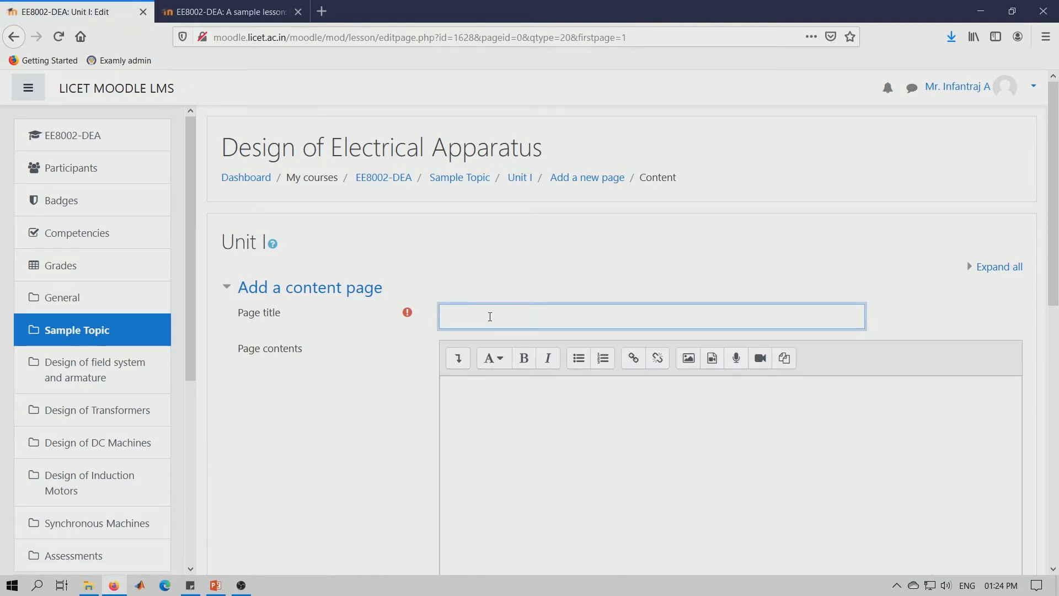
{"action": "type", "text": "Topic"}
{"action": "left_click", "coordinate": [498, 411]}
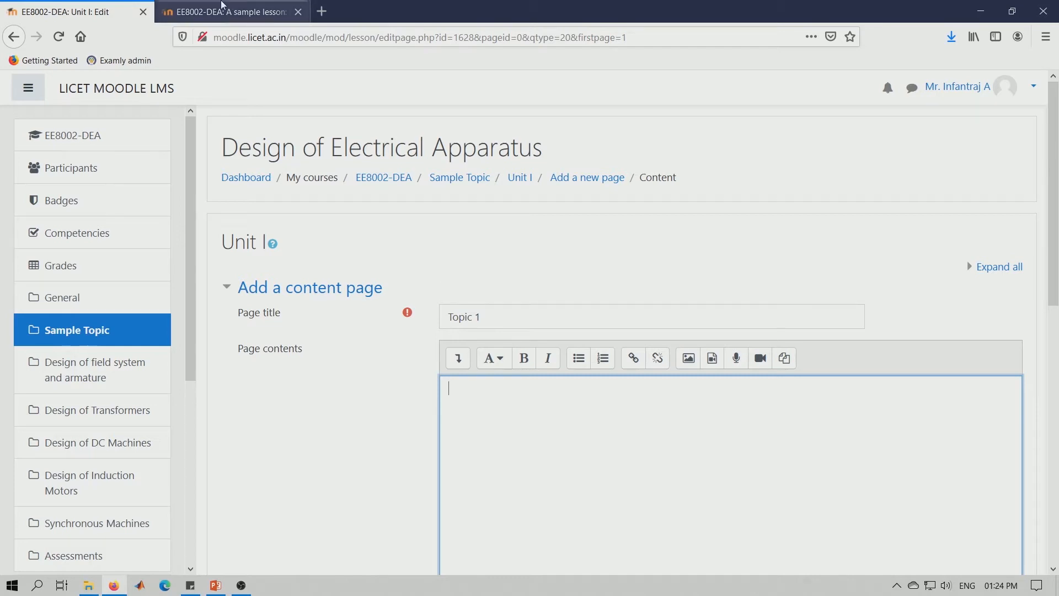
{"action": "key", "text": "ctrl+v"}
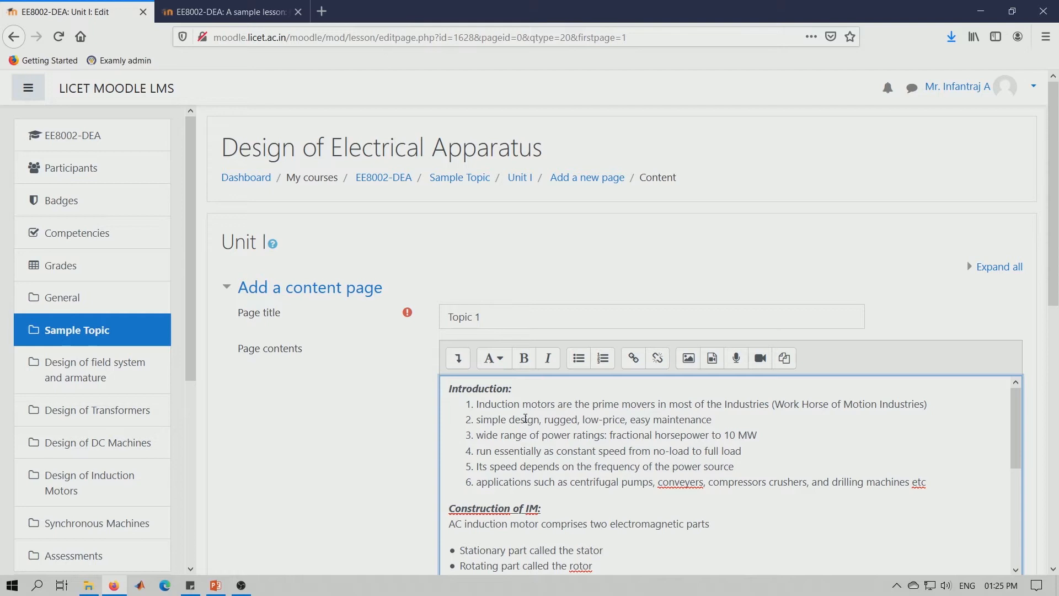
Step: Set Content 1's description to "Next page" and its jump to Next page, and save the Topic 1 page
{"action": "scroll", "coordinate": [485, 441], "scroll_direction": "down", "scroll_amount": 6}
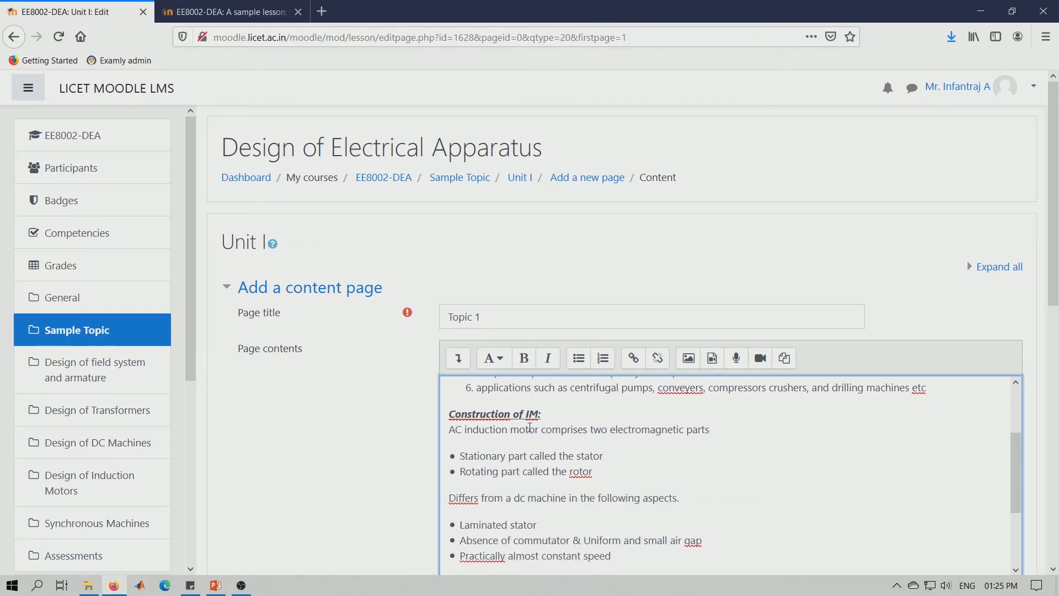
{"action": "scroll", "coordinate": [376, 463], "scroll_direction": "down", "scroll_amount": 4}
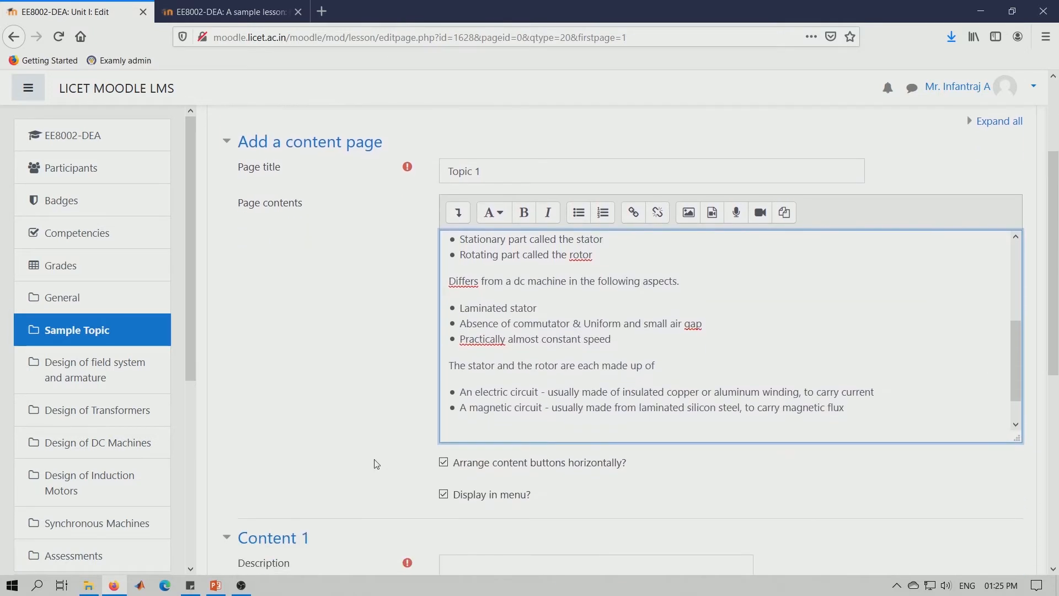
{"action": "scroll", "coordinate": [376, 463], "scroll_direction": "down", "scroll_amount": 1}
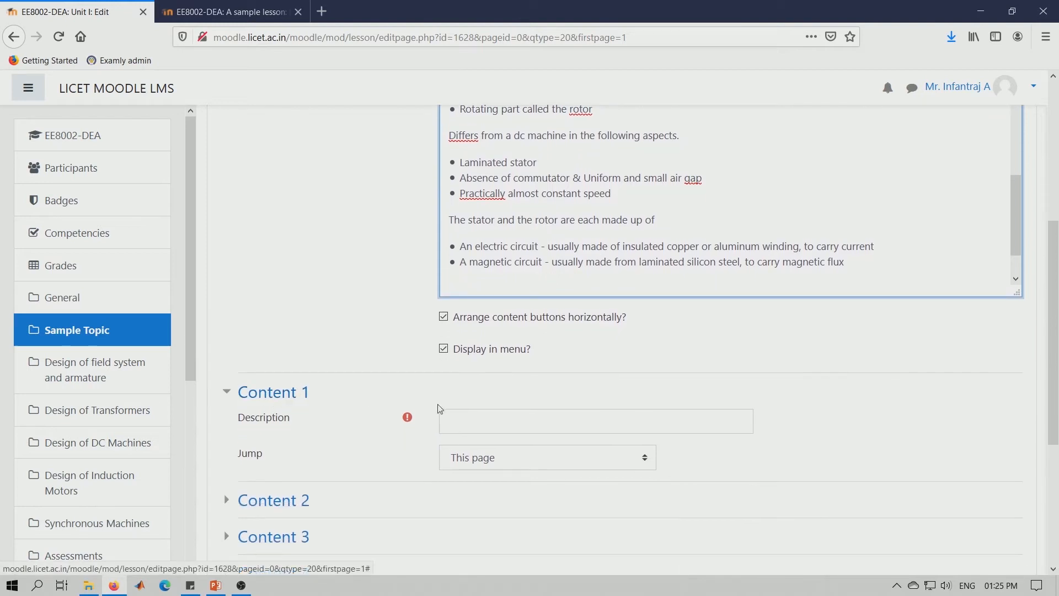
{"action": "left_click", "coordinate": [510, 423]}
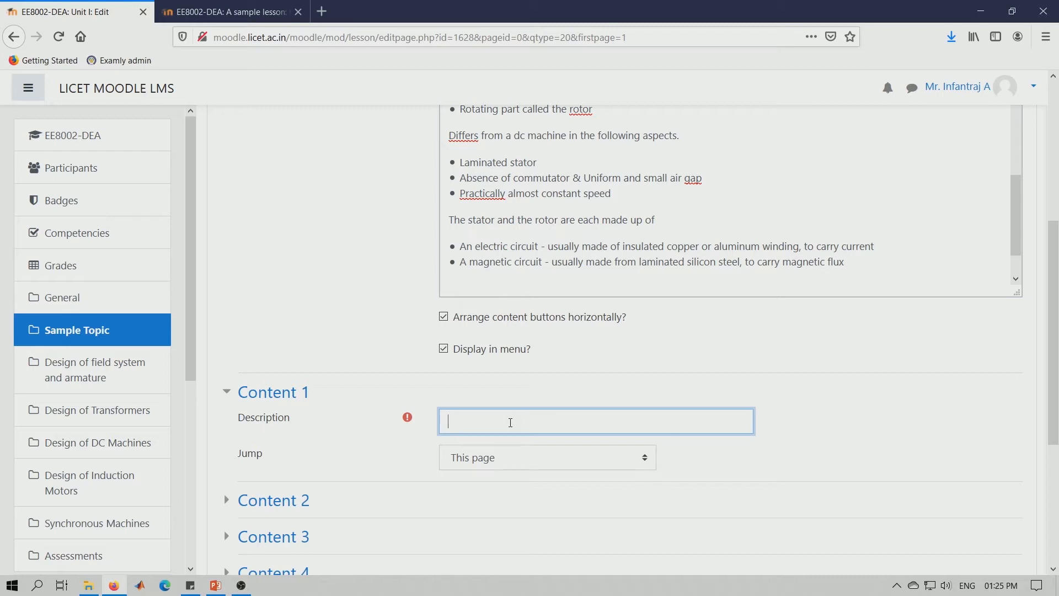
{"action": "type", "text": "Next page"}
{"action": "left_click", "coordinate": [523, 468]}
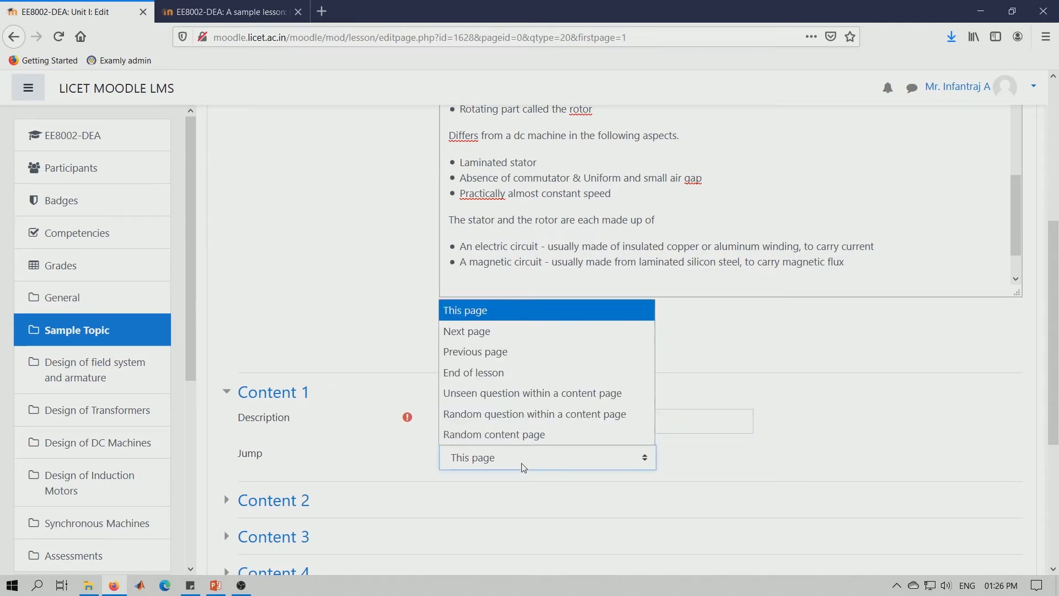
{"action": "left_click", "coordinate": [499, 337]}
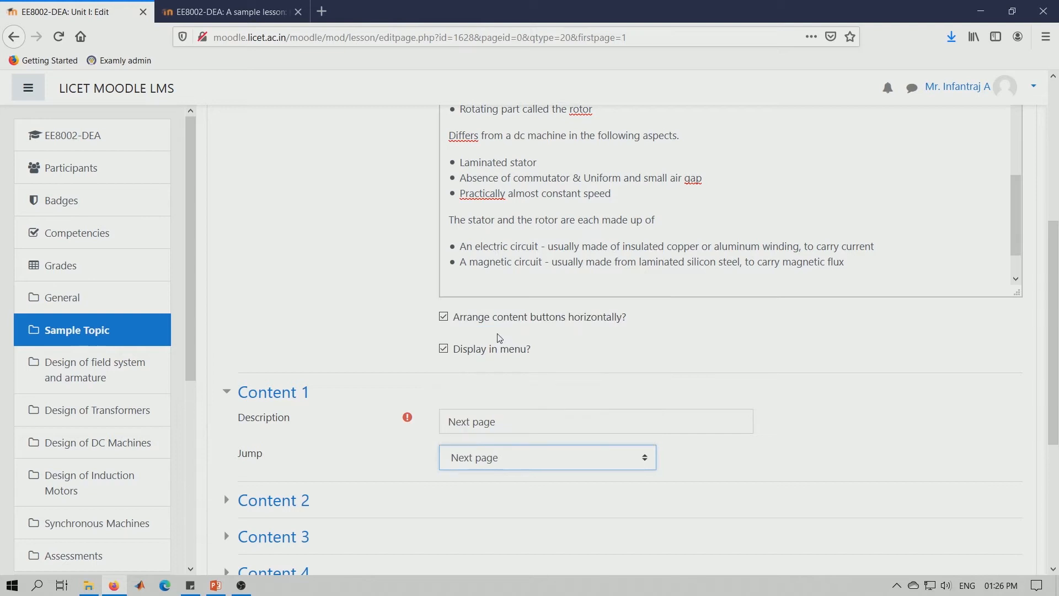
{"action": "scroll", "coordinate": [499, 338], "scroll_direction": "down", "scroll_amount": 5}
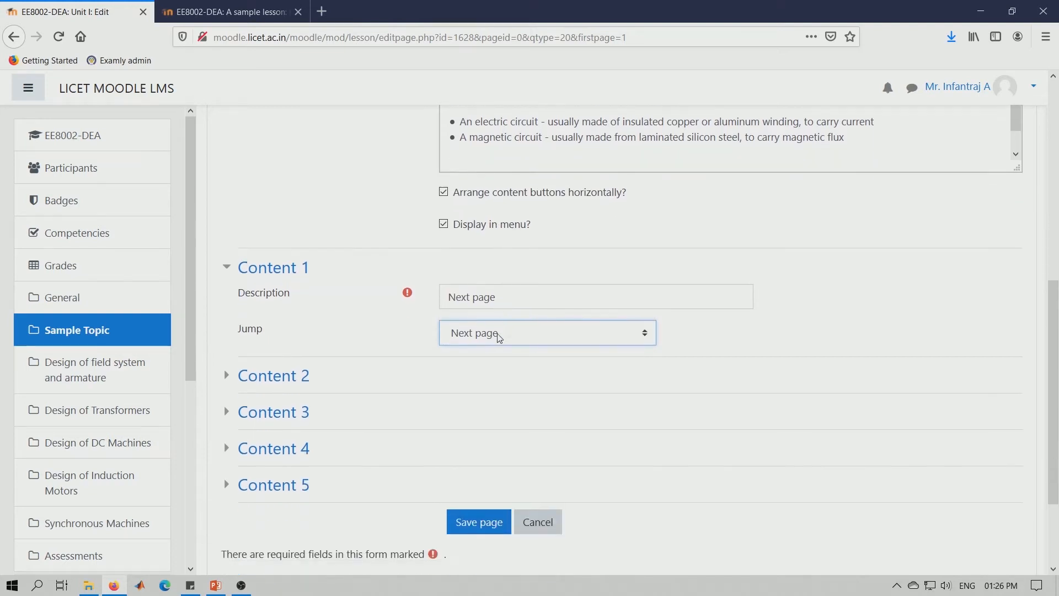
{"action": "left_click", "coordinate": [485, 399]}
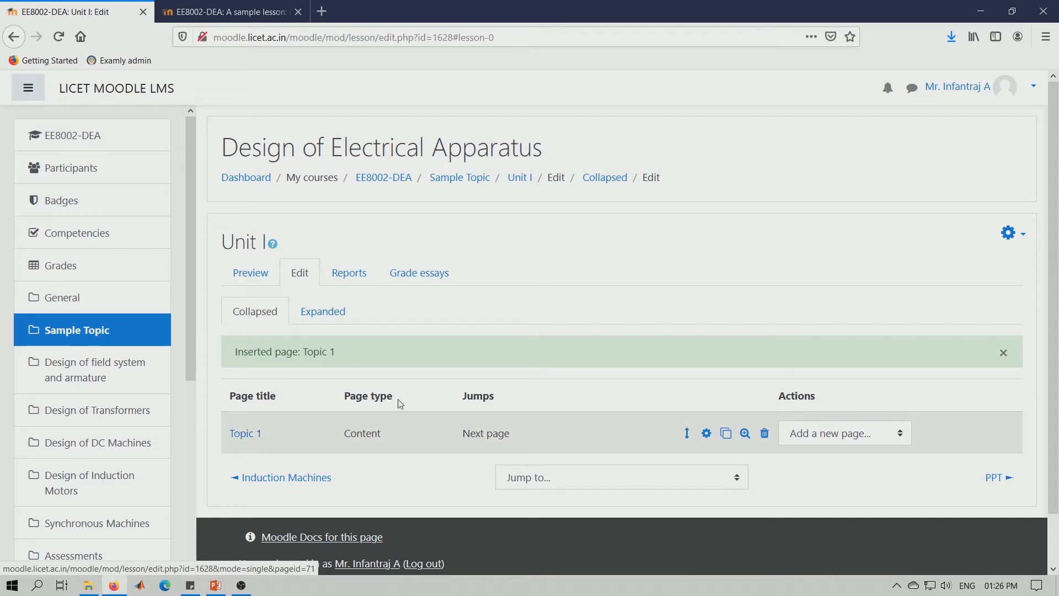
Step: Add a content page after Topic 1, title it "Topic 2" and paste the Stator Construction material with its images into the contents
{"action": "left_click", "coordinate": [903, 438]}
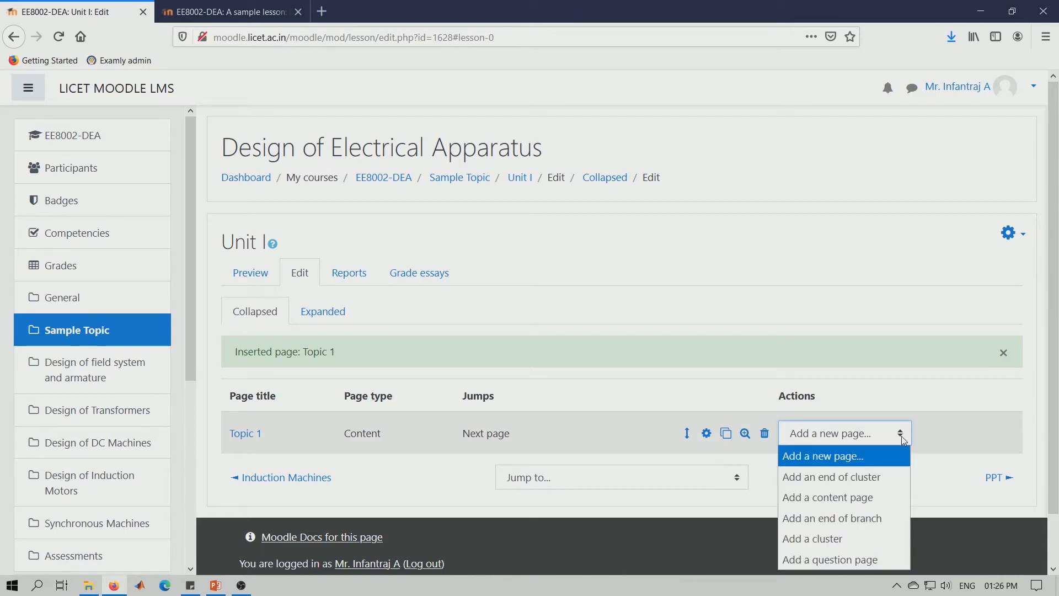
{"action": "left_click", "coordinate": [879, 499]}
{"action": "left_click", "coordinate": [593, 313]}
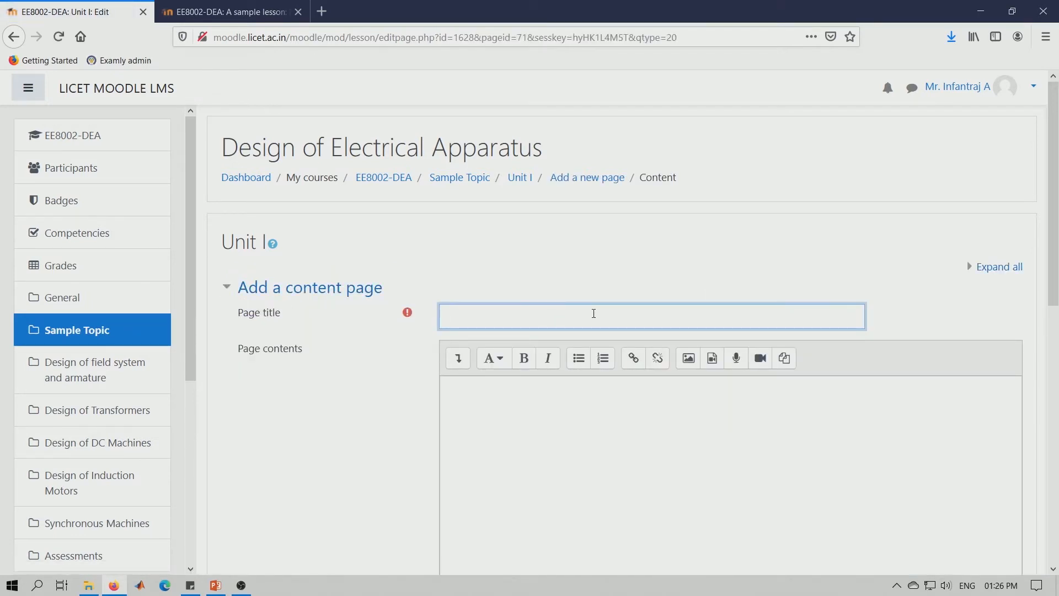
{"action": "type", "text": "Topic 2"}
{"action": "left_click", "coordinate": [561, 424]}
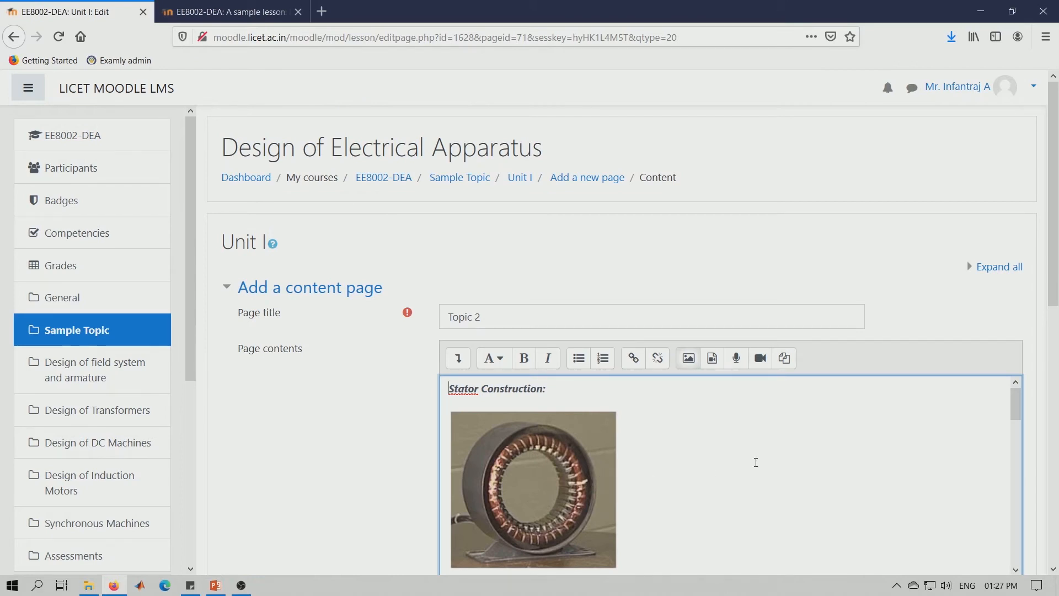
Step: Mark the Squirrel Cage Rotor image in the page contents as needing no description and save the image
{"action": "scroll", "coordinate": [755, 462], "scroll_direction": "down", "scroll_amount": 8}
{"action": "scroll", "coordinate": [756, 462], "scroll_direction": "down", "scroll_amount": 5}
{"action": "scroll", "coordinate": [717, 466], "scroll_direction": "down", "scroll_amount": 2}
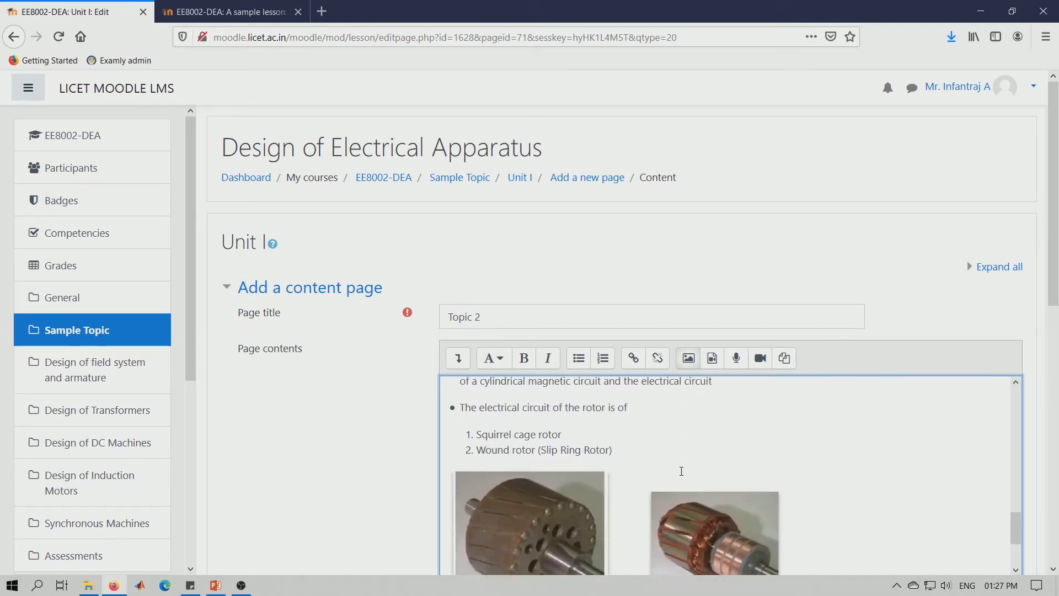
{"action": "scroll", "coordinate": [681, 471], "scroll_direction": "down", "scroll_amount": 3}
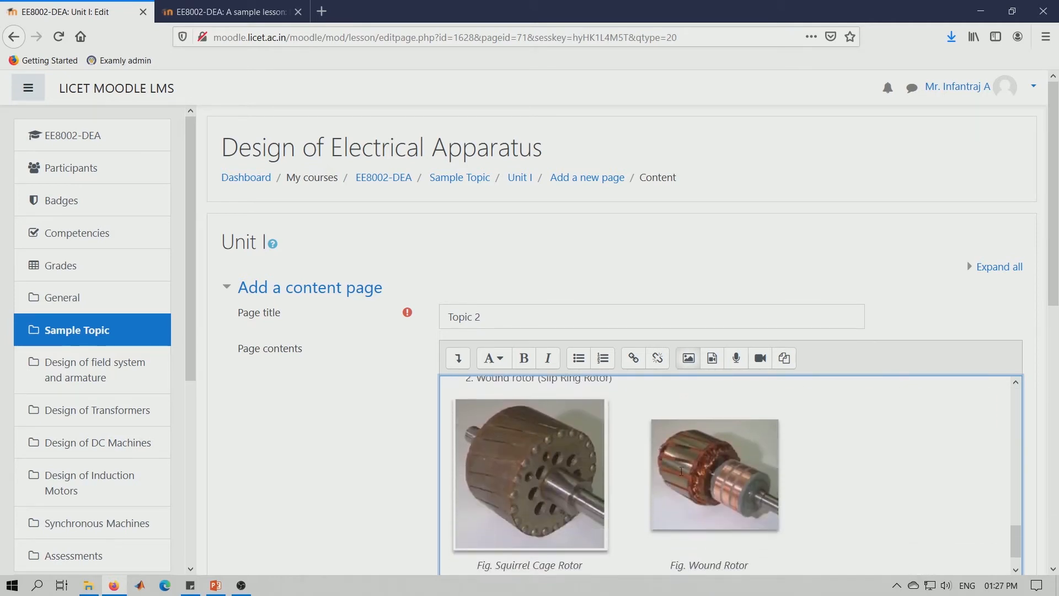
{"action": "double_click", "coordinate": [549, 458]}
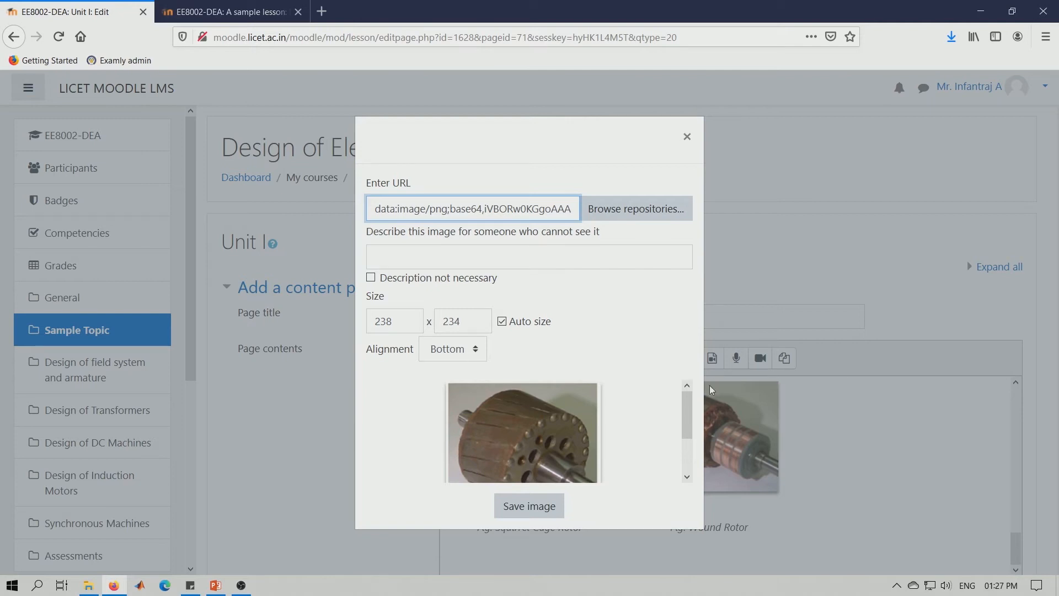
{"action": "left_click_drag", "start_coordinate": [686, 424], "coordinate": [686, 455]}
{"action": "left_click", "coordinate": [414, 280]}
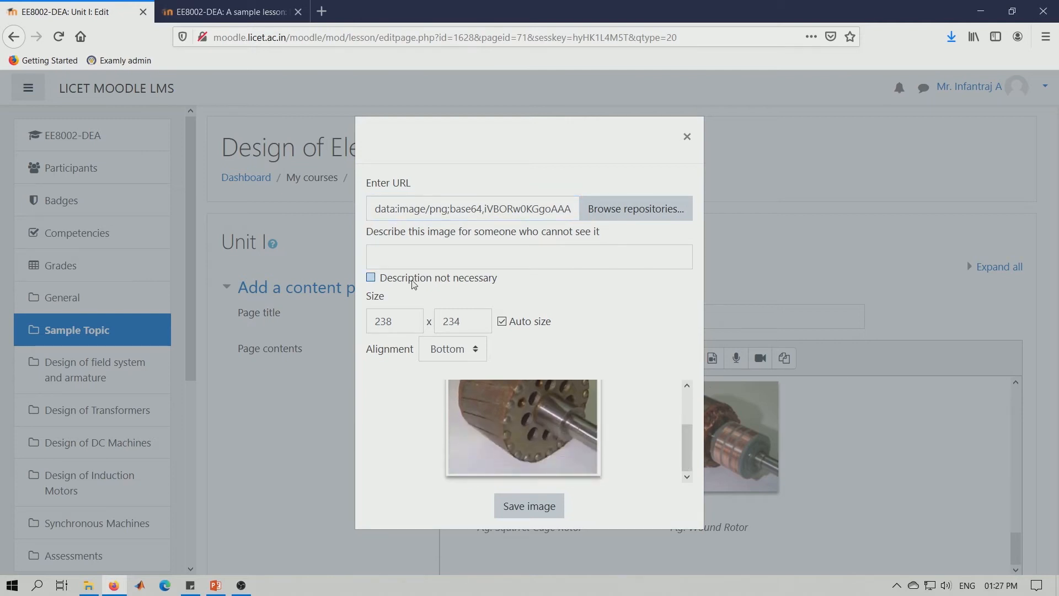
{"action": "left_click", "coordinate": [529, 506]}
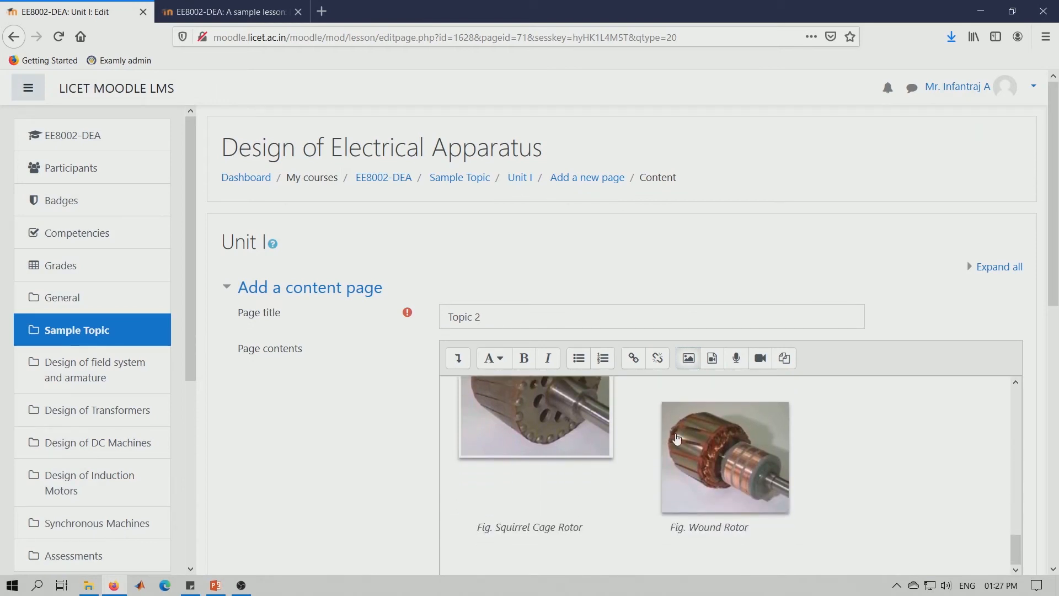
Step: Give the Topic 2 page a "Next page" description with a jump to Next page under Content 1, and save the page
{"action": "scroll", "coordinate": [672, 438], "scroll_direction": "down", "scroll_amount": 6}
{"action": "left_click", "coordinate": [477, 350]}
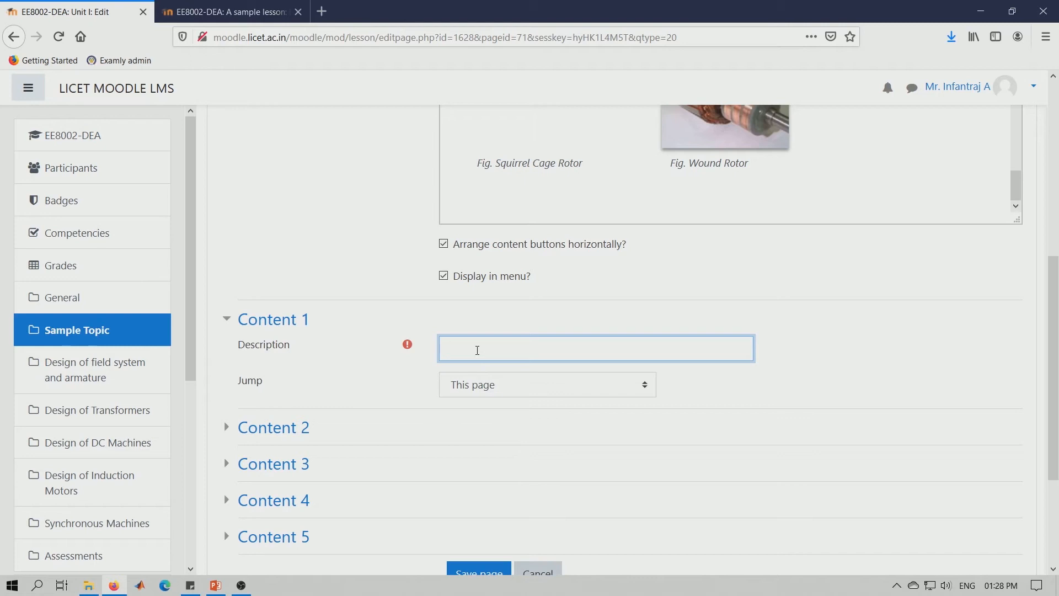
{"action": "type", "text": "Next page"}
{"action": "left_click", "coordinate": [478, 390]}
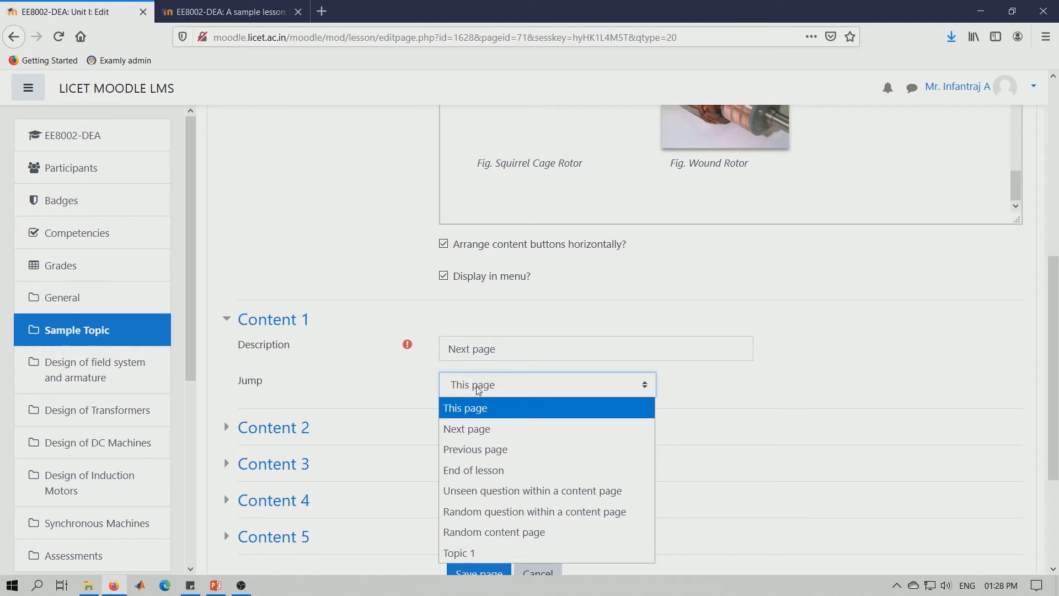
{"action": "left_click", "coordinate": [482, 435]}
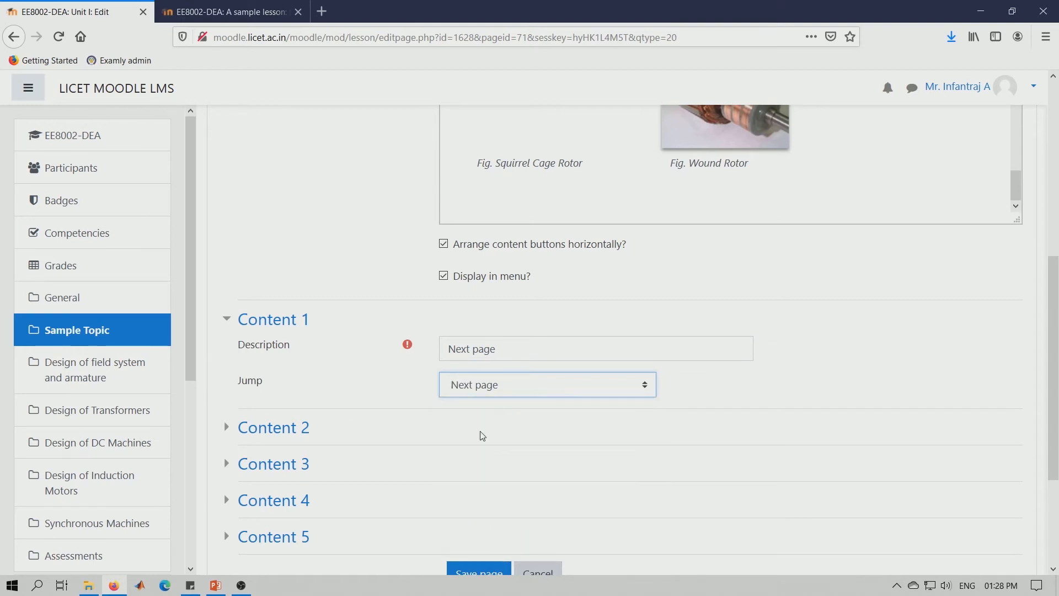
{"action": "scroll", "coordinate": [480, 441], "scroll_direction": "down", "scroll_amount": 2}
{"action": "left_click", "coordinate": [485, 504]}
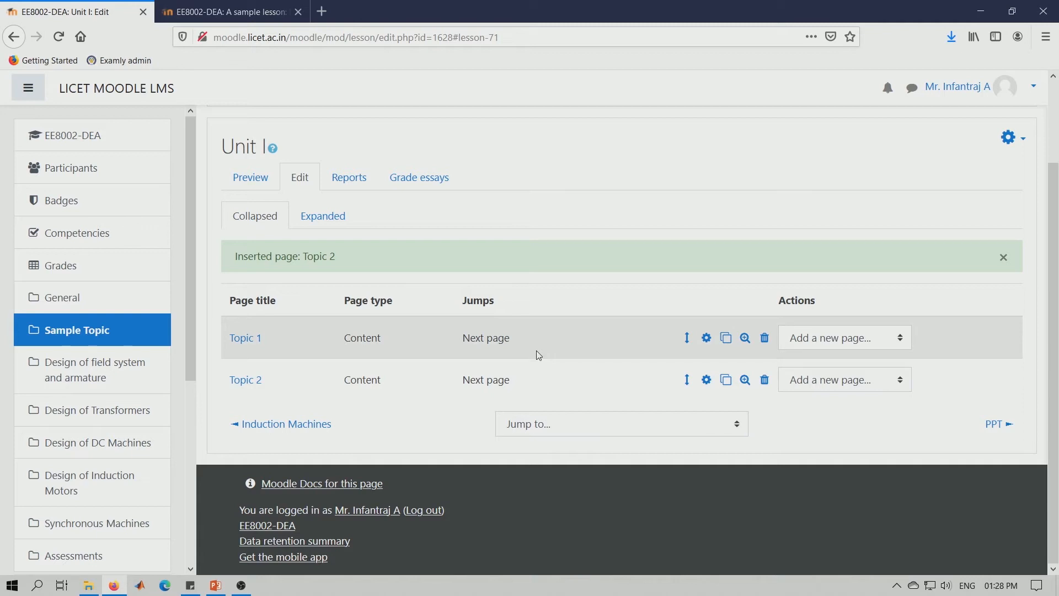
Step: Add a question page of type Multichoice after the Topic 1 page
{"action": "left_click", "coordinate": [879, 346]}
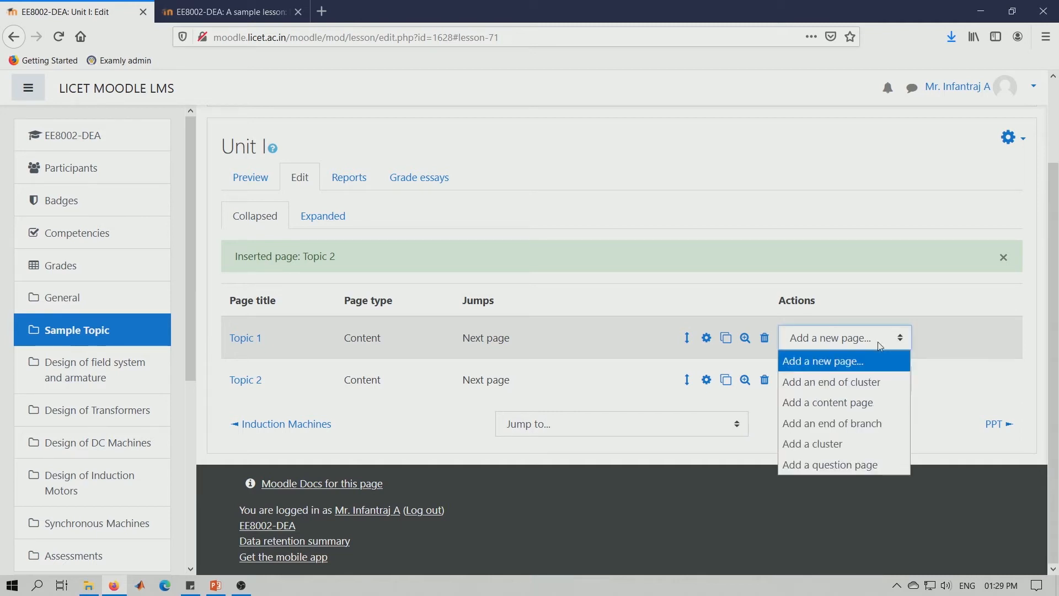
{"action": "left_click", "coordinate": [859, 464]}
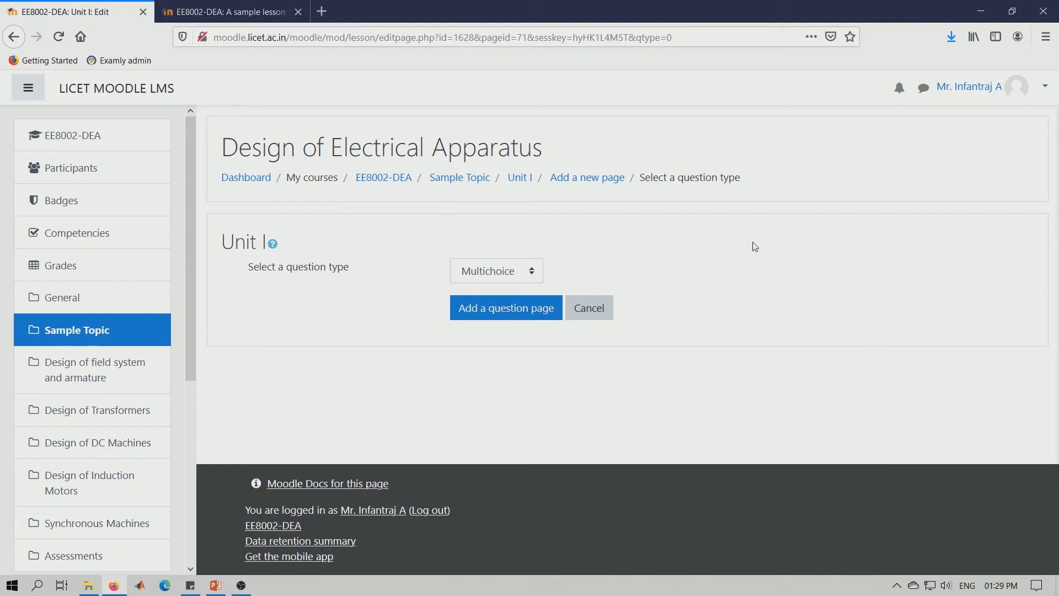
{"action": "left_click", "coordinate": [535, 278]}
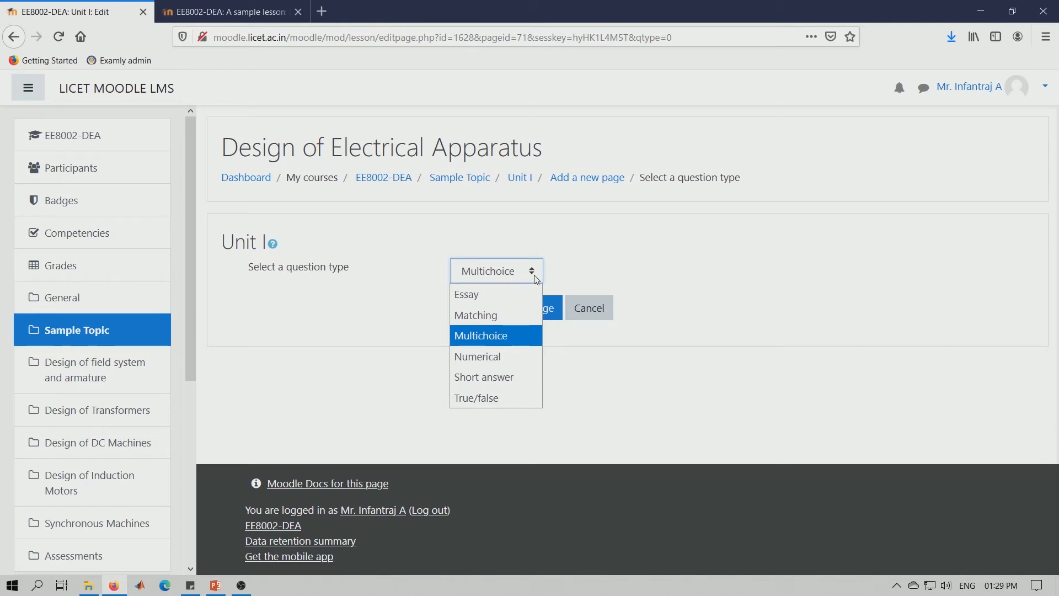
{"action": "left_click", "coordinate": [536, 337]}
{"action": "left_click", "coordinate": [540, 314]}
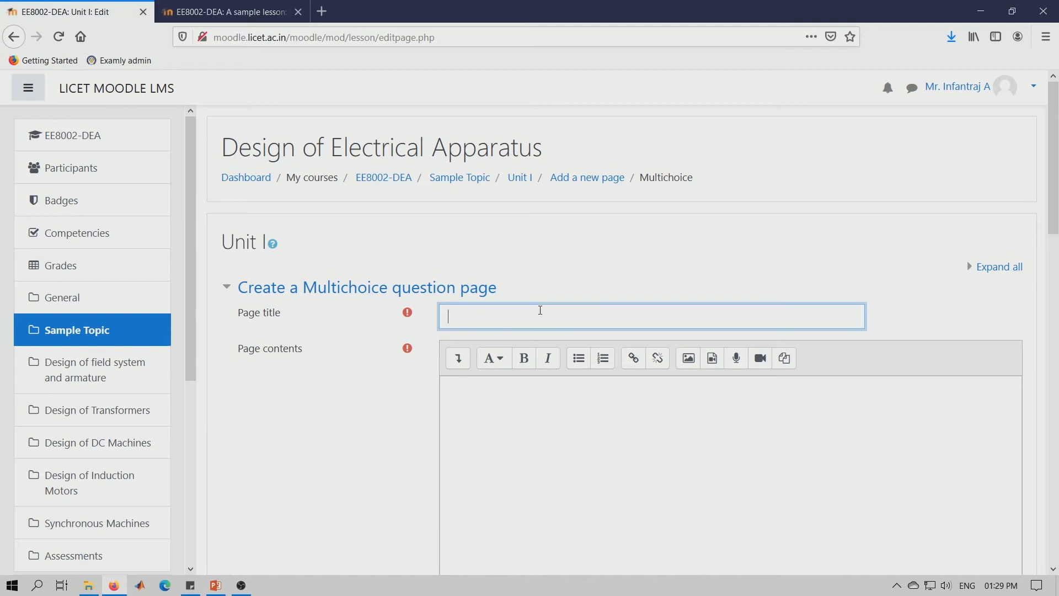
Step: Title the question page "Q1" and enter the question "Is Induction motor a AC machine" as its contents
{"action": "type", "text": "Q1"}
{"action": "left_click", "coordinate": [524, 425]}
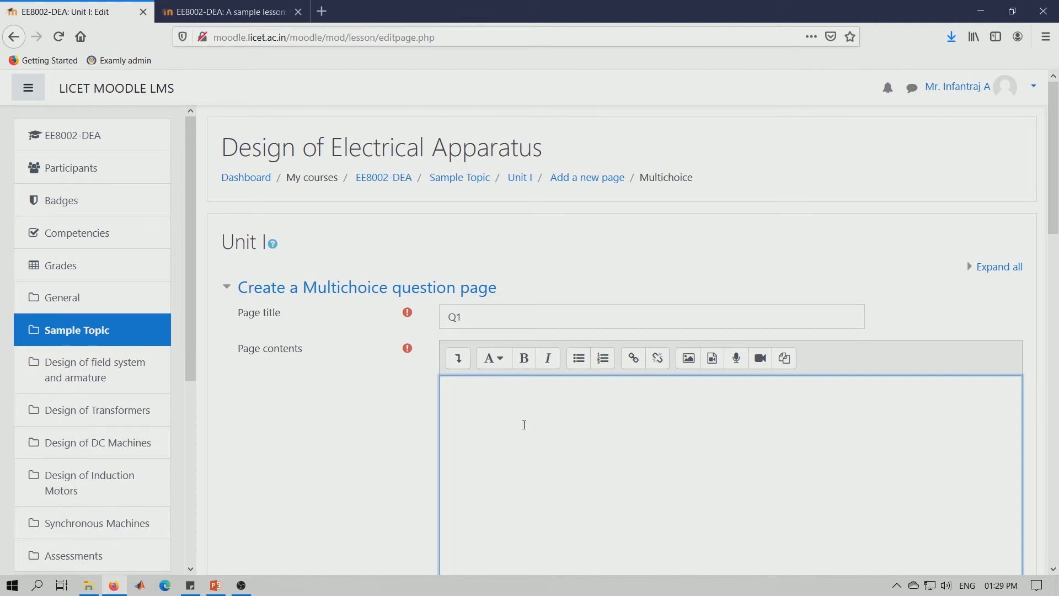
{"action": "scroll", "coordinate": [524, 424], "scroll_direction": "down", "scroll_amount": 1}
{"action": "type", "text": "Is"}
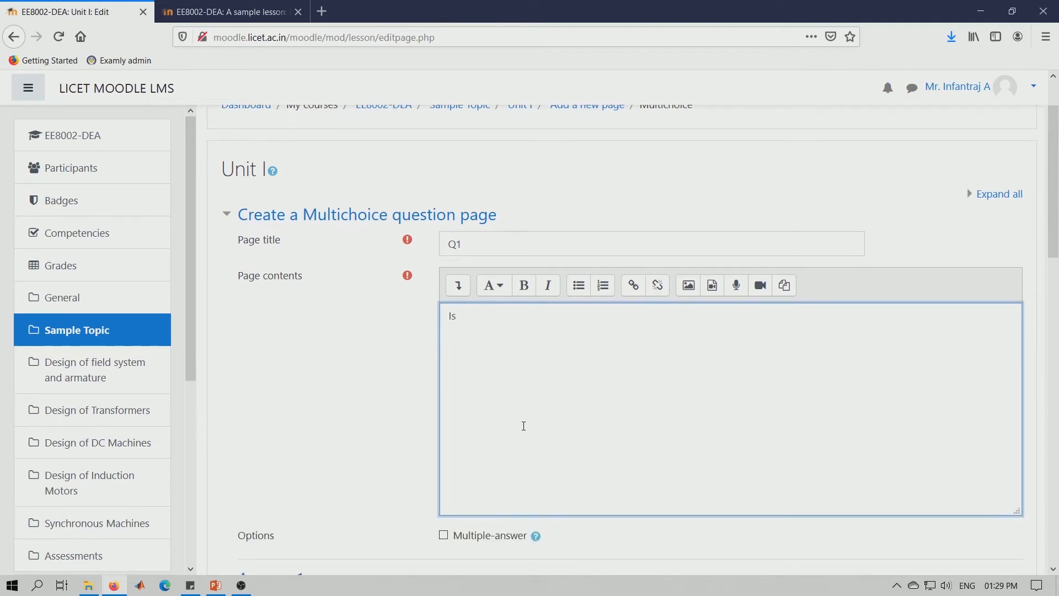
{"action": "type", "text": " Induction motor a AC machine"}
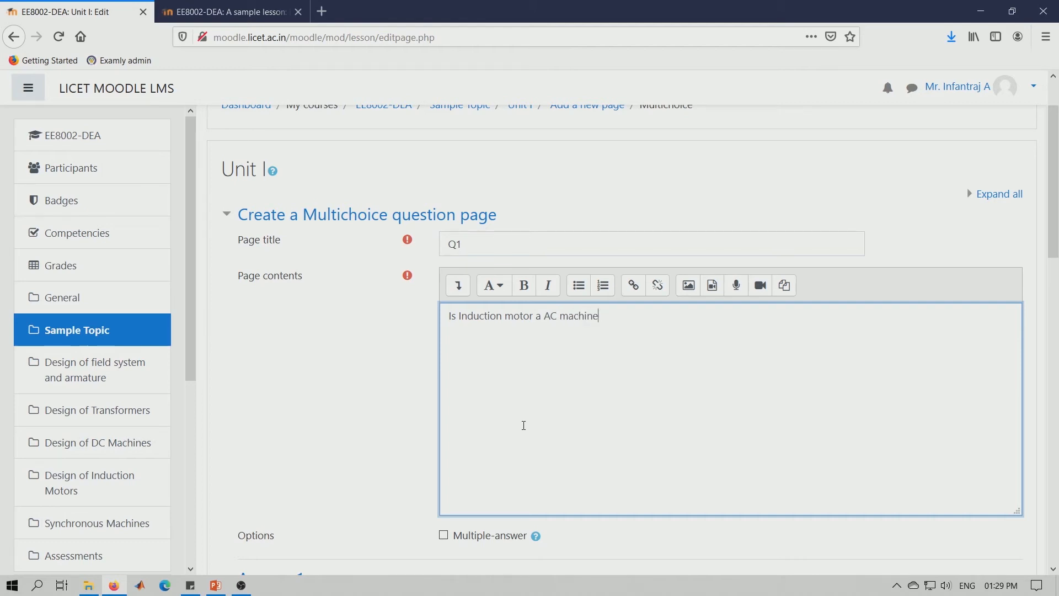
Step: Enter "Yes" as Answer 1 and "No" as Answer 2 of the multichoice question
{"action": "scroll", "coordinate": [523, 425], "scroll_direction": "down", "scroll_amount": 2}
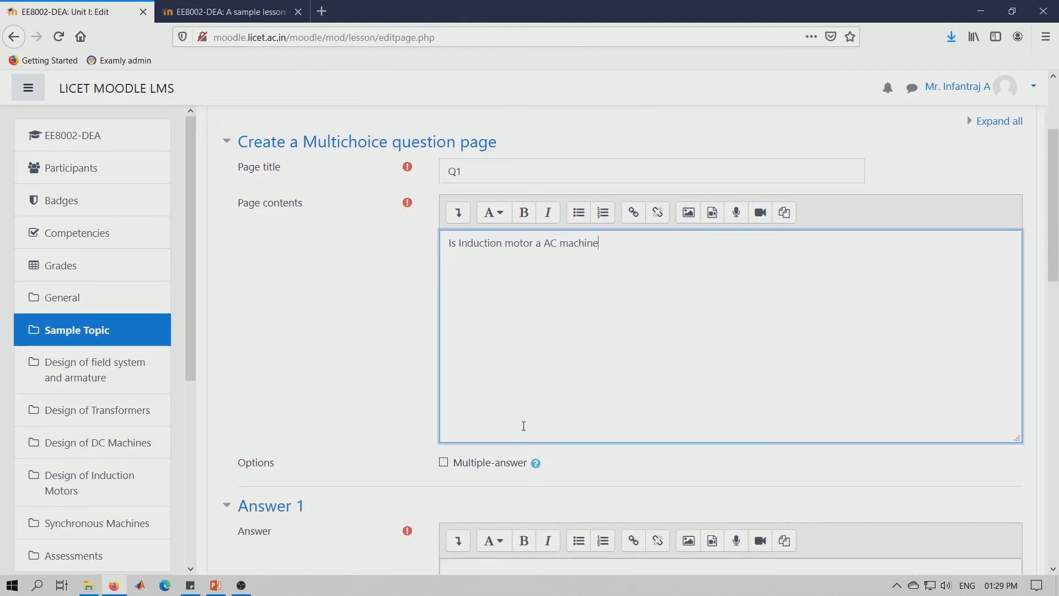
{"action": "scroll", "coordinate": [523, 426], "scroll_direction": "down", "scroll_amount": 4}
{"action": "left_click", "coordinate": [524, 445]}
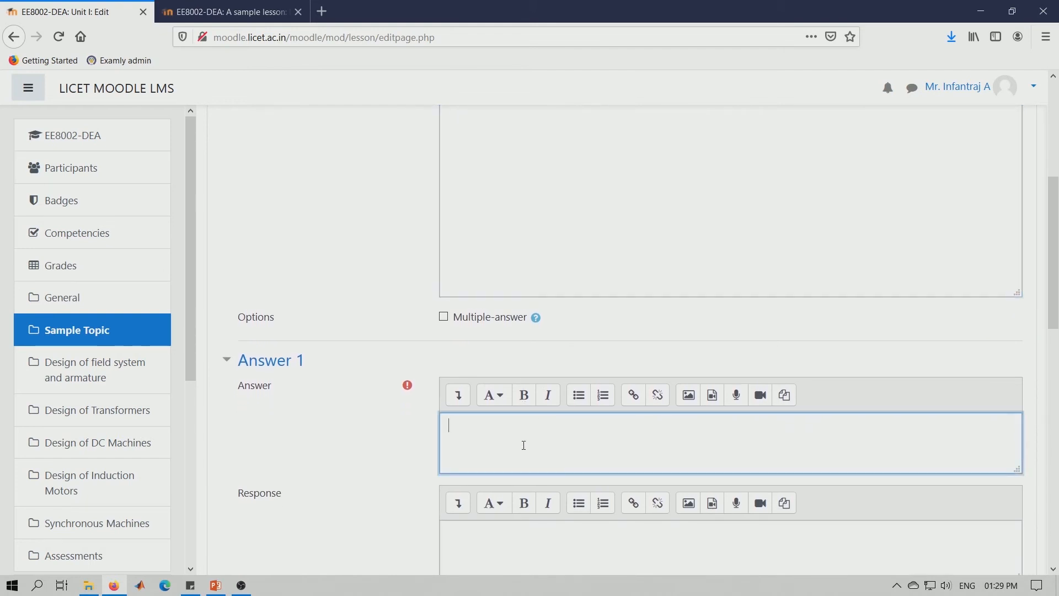
{"action": "type", "text": "Yes"}
{"action": "scroll", "coordinate": [524, 447], "scroll_direction": "down", "scroll_amount": 5}
{"action": "scroll", "coordinate": [523, 459], "scroll_direction": "down", "scroll_amount": 3}
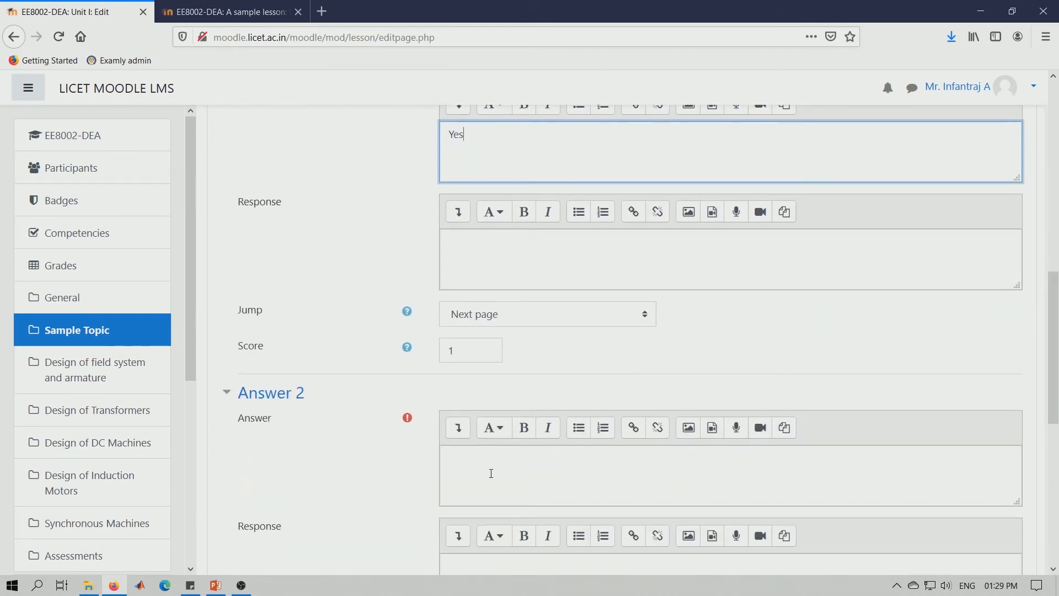
{"action": "left_click", "coordinate": [491, 473]}
{"action": "type", "text": "No"}
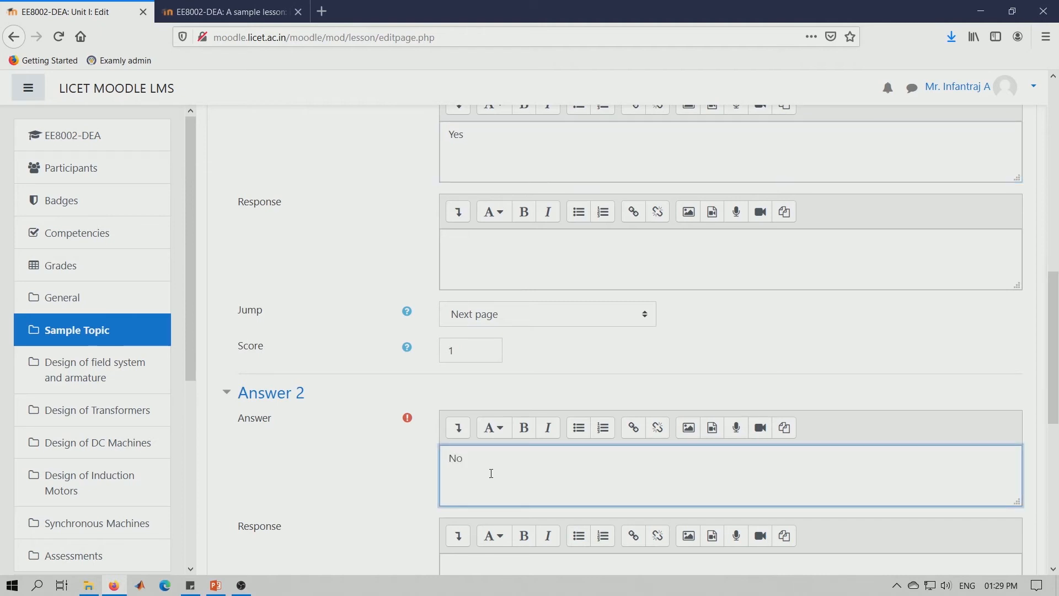
Step: Review the question's contents and the jump and score settings of Answer 1 and Answer 2
{"action": "scroll", "coordinate": [491, 473], "scroll_direction": "up", "scroll_amount": 1}
{"action": "scroll", "coordinate": [490, 474], "scroll_direction": "up", "scroll_amount": 9}
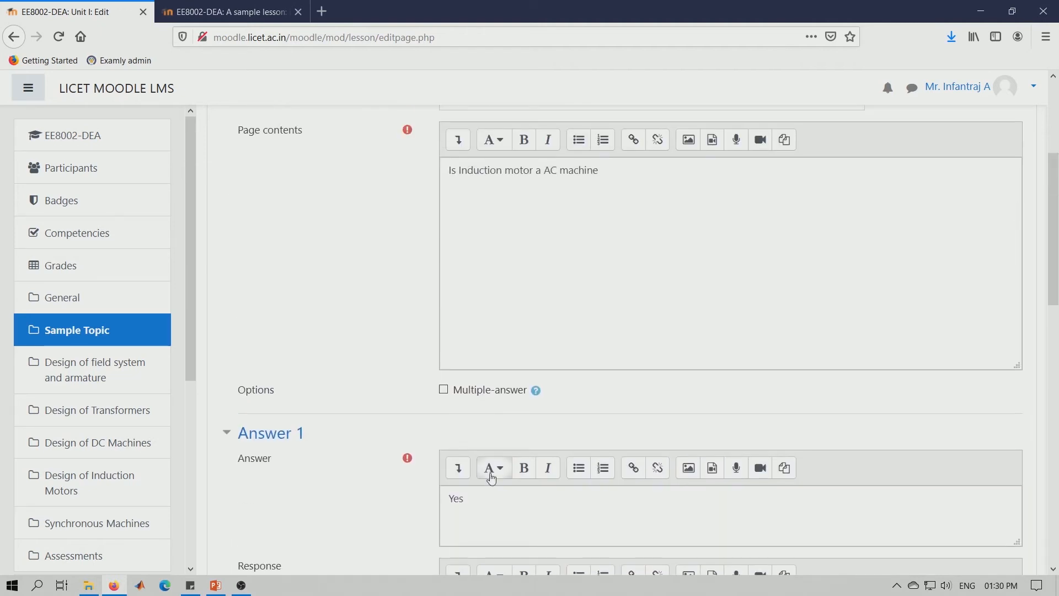
{"action": "scroll", "coordinate": [558, 435], "scroll_direction": "down", "scroll_amount": 5}
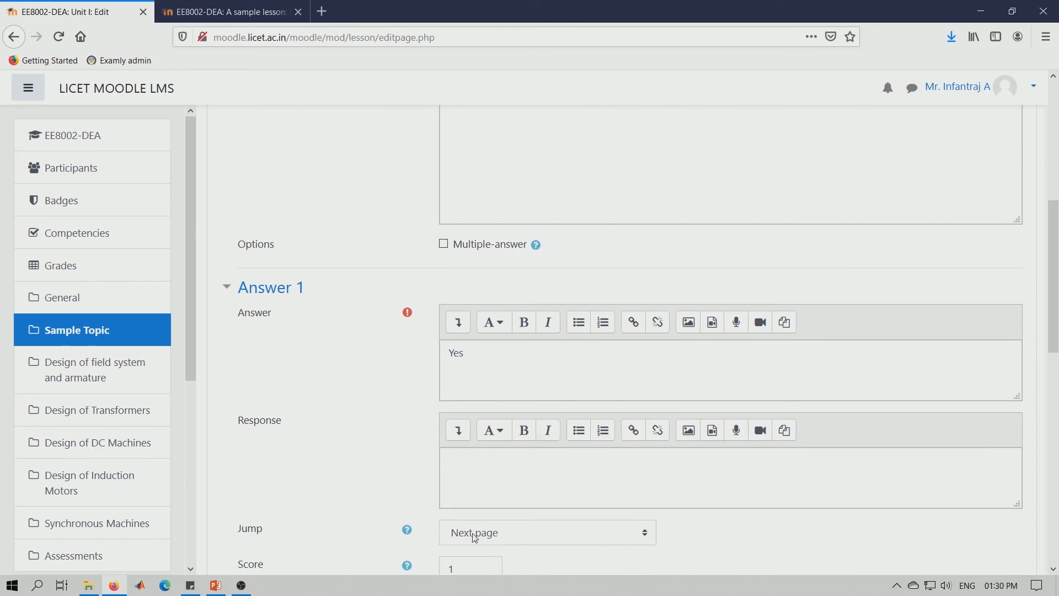
{"action": "scroll", "coordinate": [496, 492], "scroll_direction": "down", "scroll_amount": 1}
{"action": "left_click", "coordinate": [486, 500]}
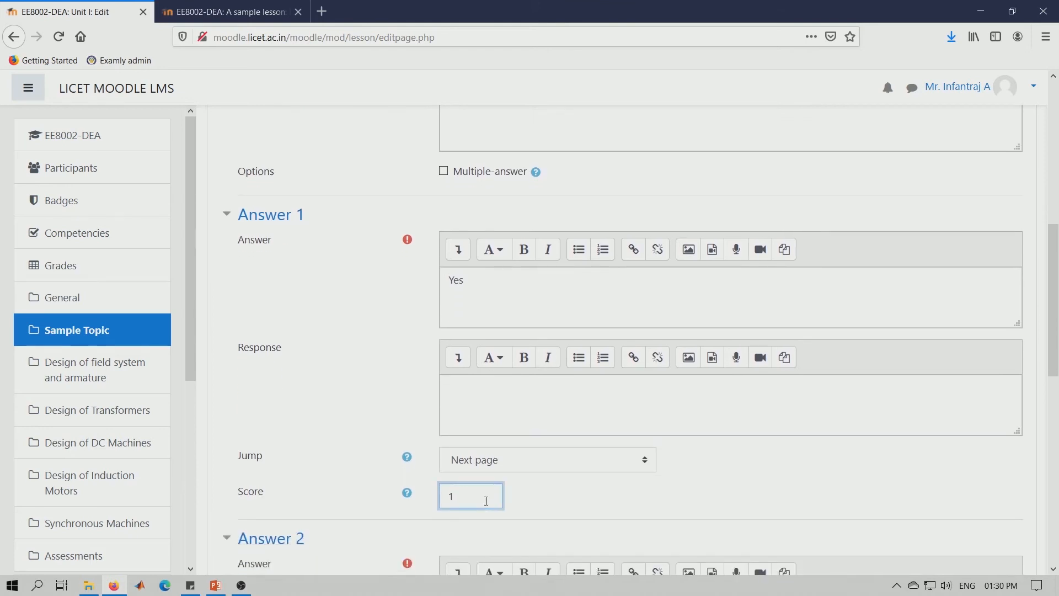
{"action": "scroll", "coordinate": [486, 500], "scroll_direction": "down", "scroll_amount": 7}
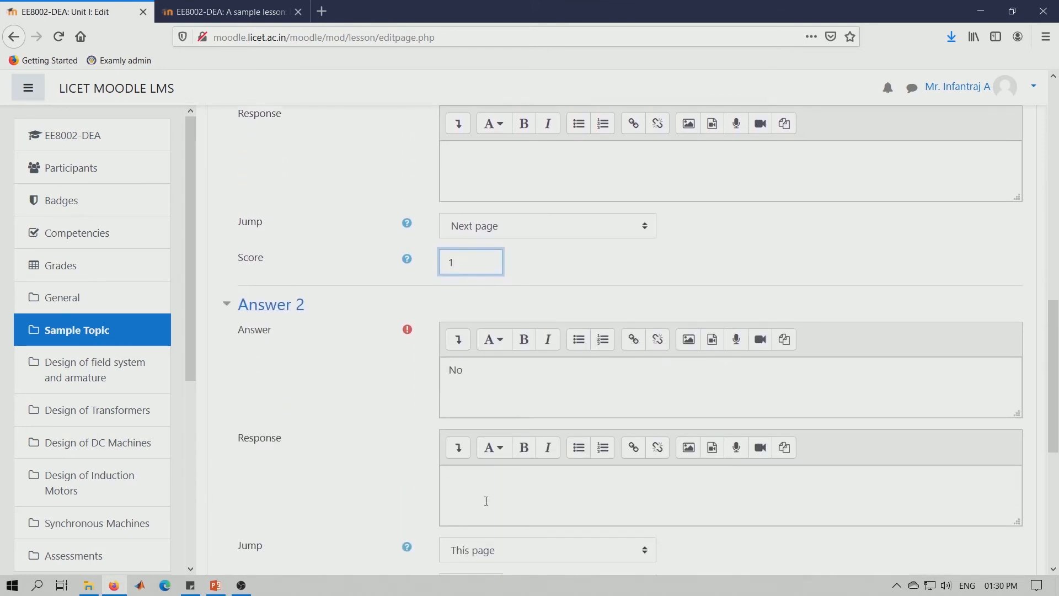
{"action": "left_click", "coordinate": [480, 528]}
{"action": "scroll", "coordinate": [543, 447], "scroll_direction": "up", "scroll_amount": 3}
{"action": "scroll", "coordinate": [545, 450], "scroll_direction": "up", "scroll_amount": 2}
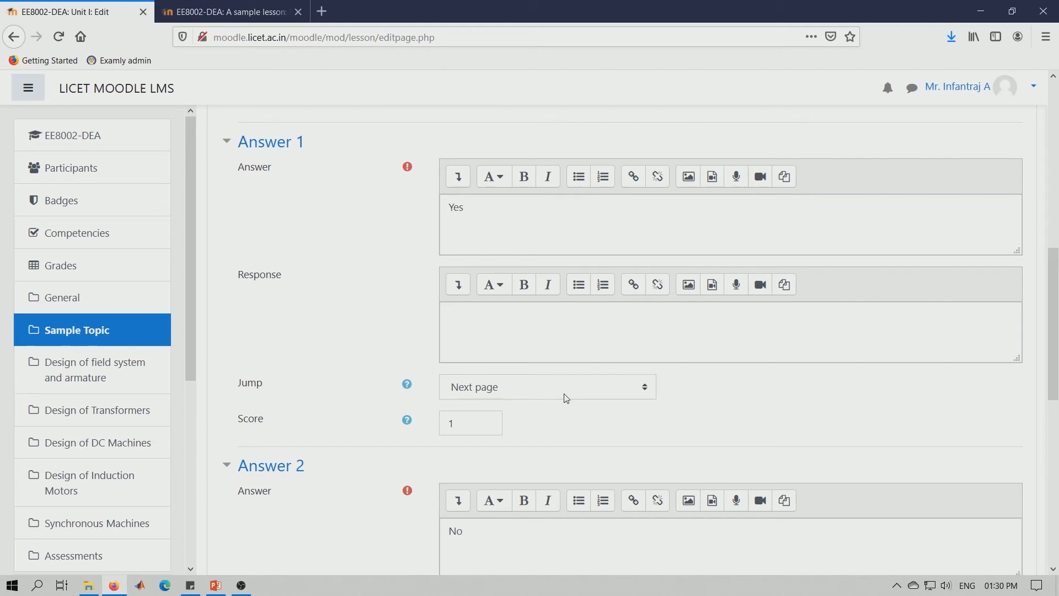
{"action": "scroll", "coordinate": [565, 397], "scroll_direction": "up", "scroll_amount": 1}
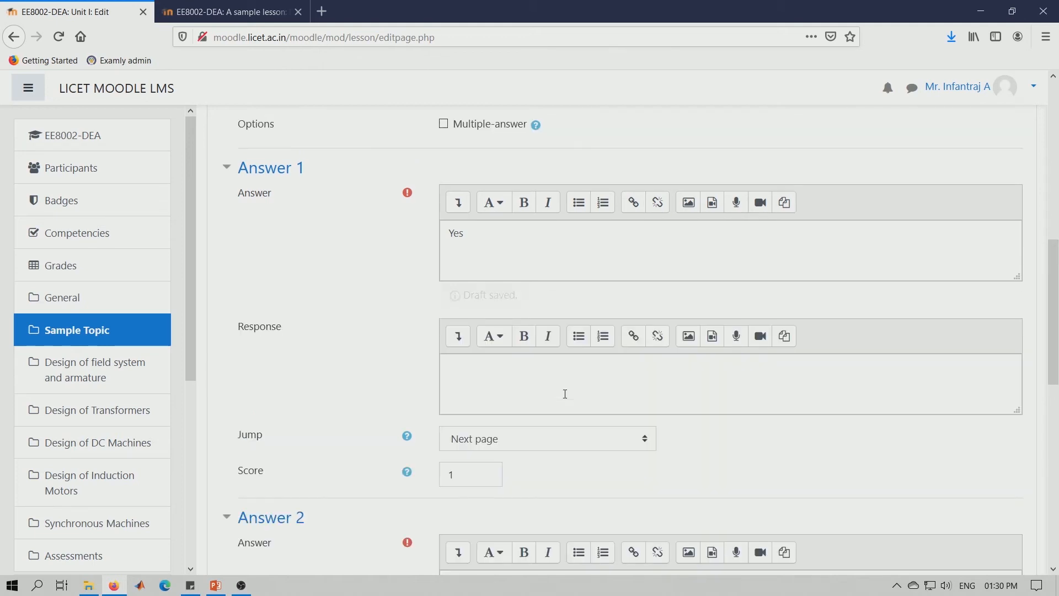
Step: Set the jump of Answer 1 ("Yes") to Topic 2
{"action": "left_click", "coordinate": [560, 450]}
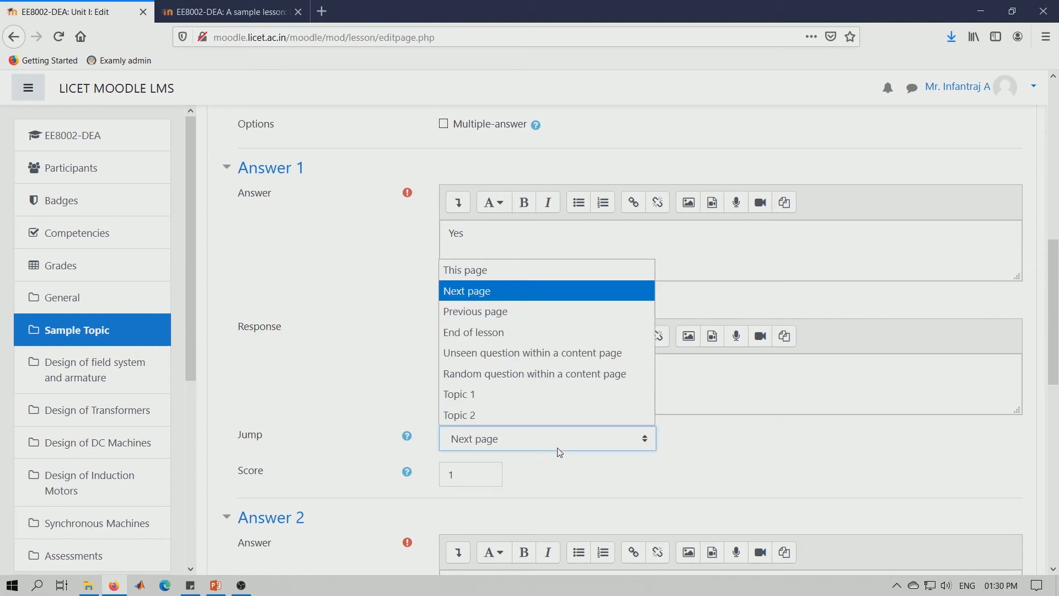
{"action": "left_click", "coordinate": [506, 292]}
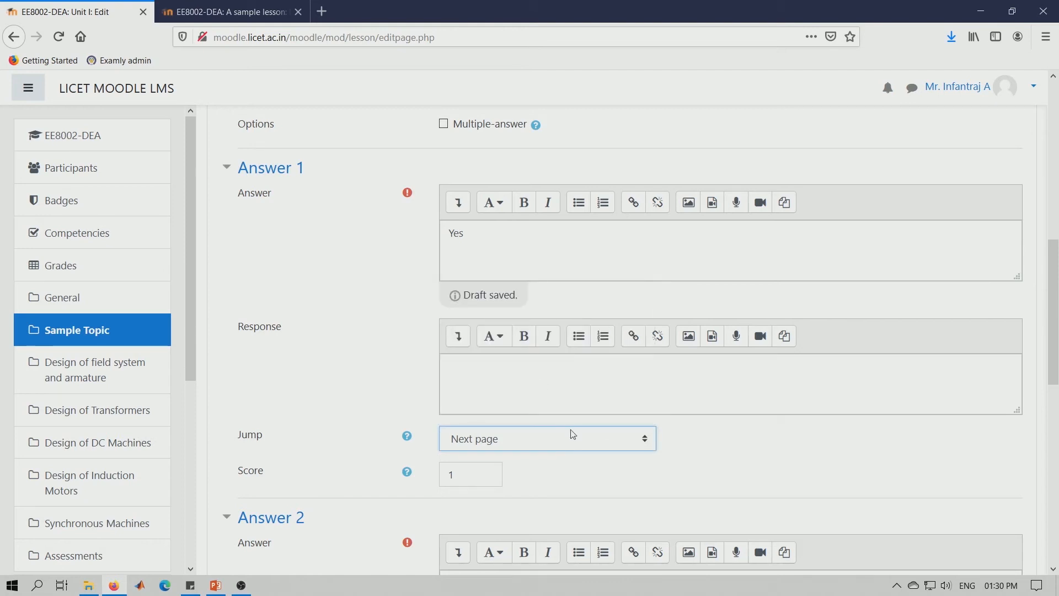
{"action": "scroll", "coordinate": [568, 442], "scroll_direction": "down", "scroll_amount": 1}
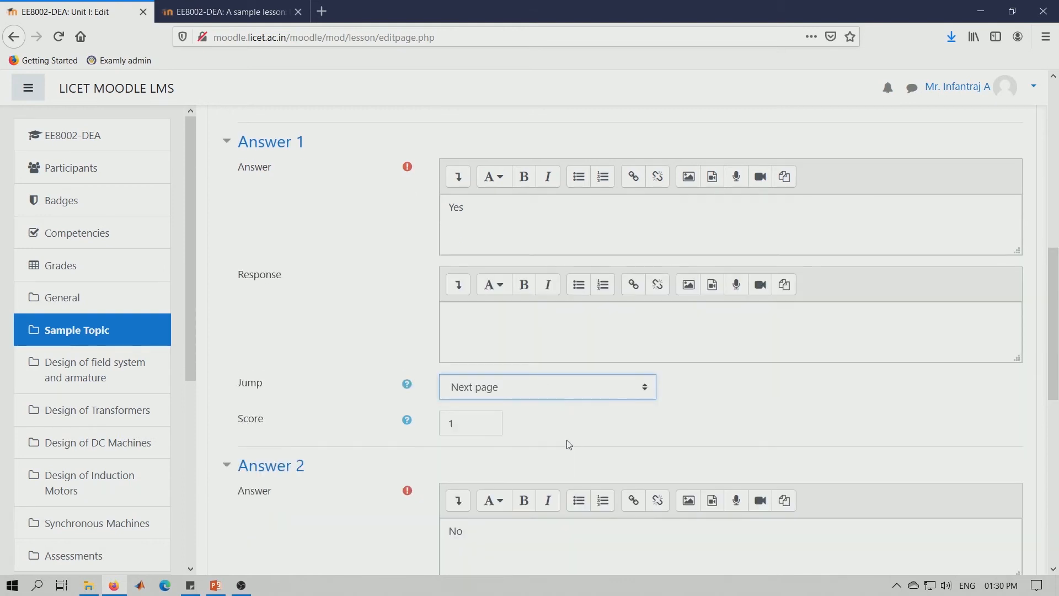
{"action": "left_click", "coordinate": [605, 392]}
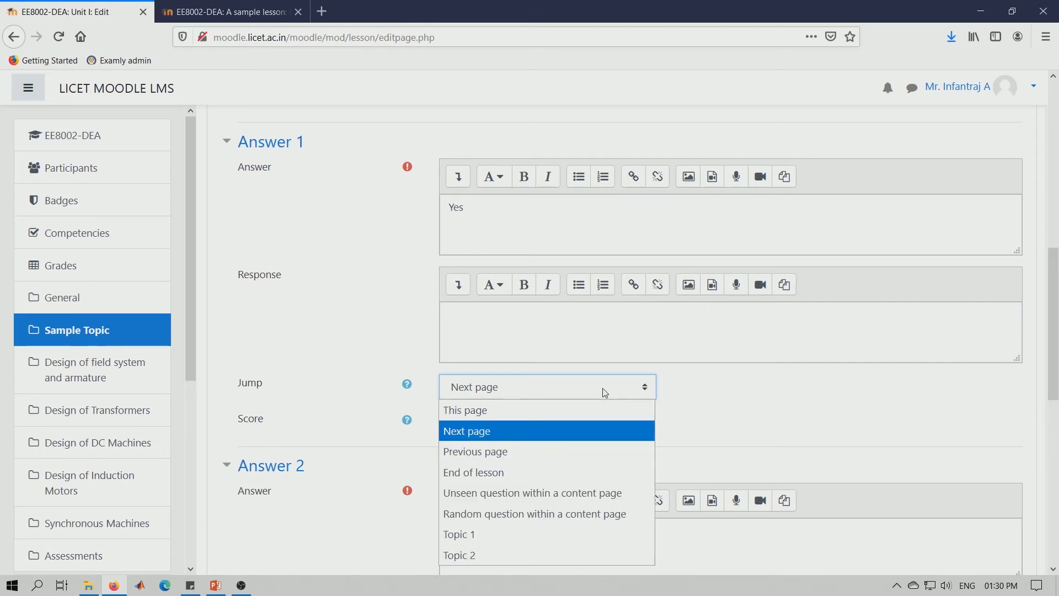
{"action": "left_click", "coordinate": [549, 554]}
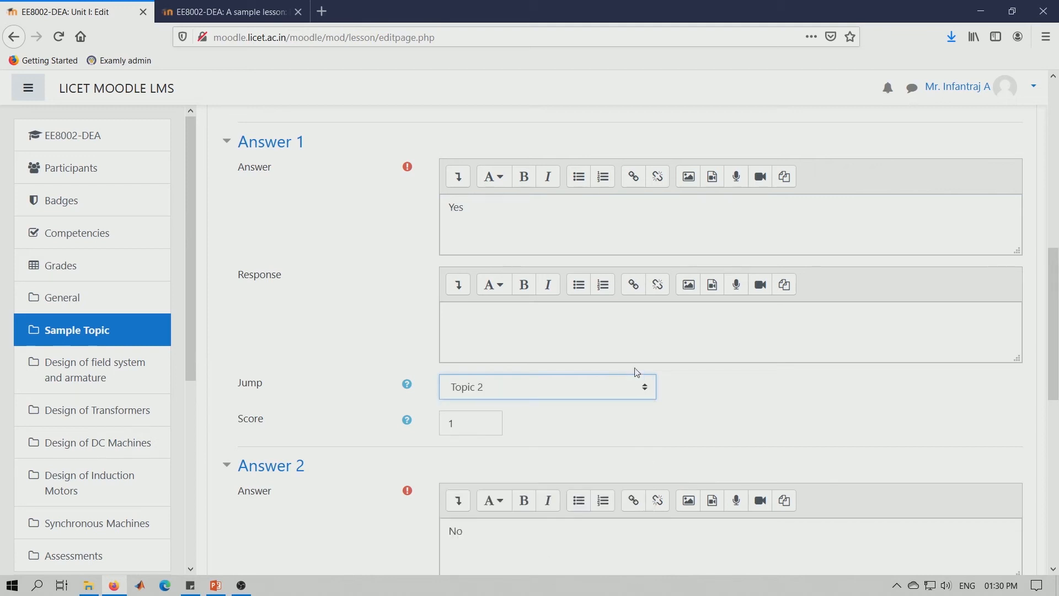
Step: Set the jump of Answer 2 ("No") to Topic 1 and save the question page
{"action": "scroll", "coordinate": [646, 439], "scroll_direction": "down", "scroll_amount": 4}
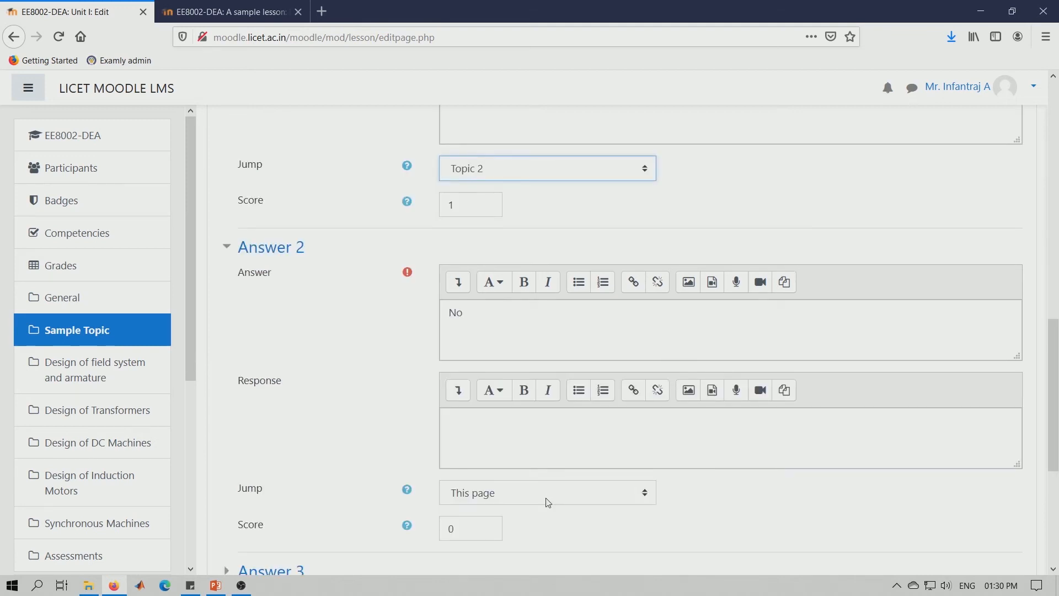
{"action": "left_click", "coordinate": [548, 501]}
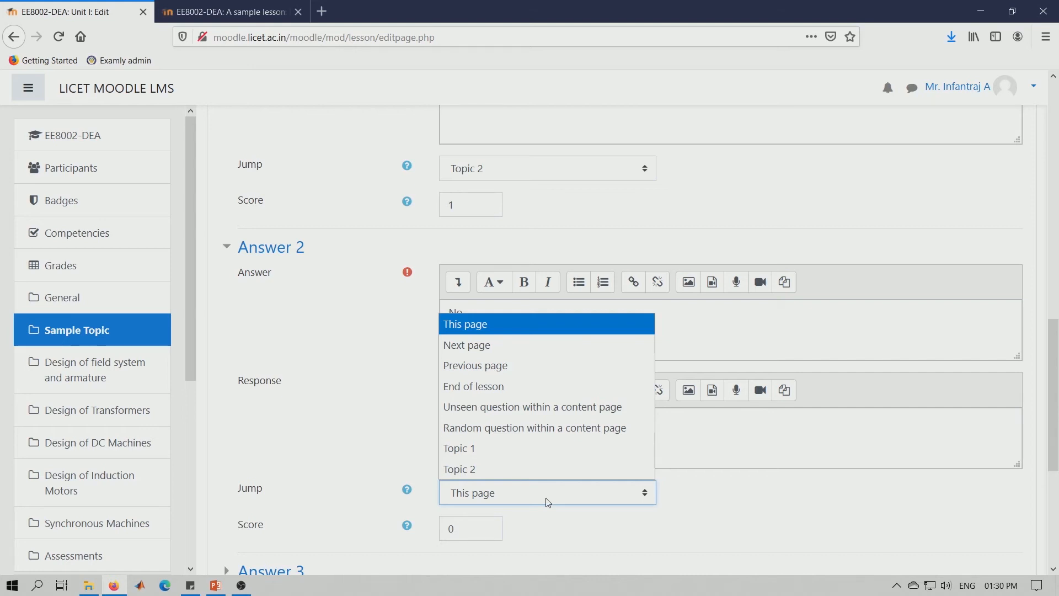
{"action": "left_click", "coordinate": [499, 447]}
{"action": "scroll", "coordinate": [501, 446], "scroll_direction": "down", "scroll_amount": 3}
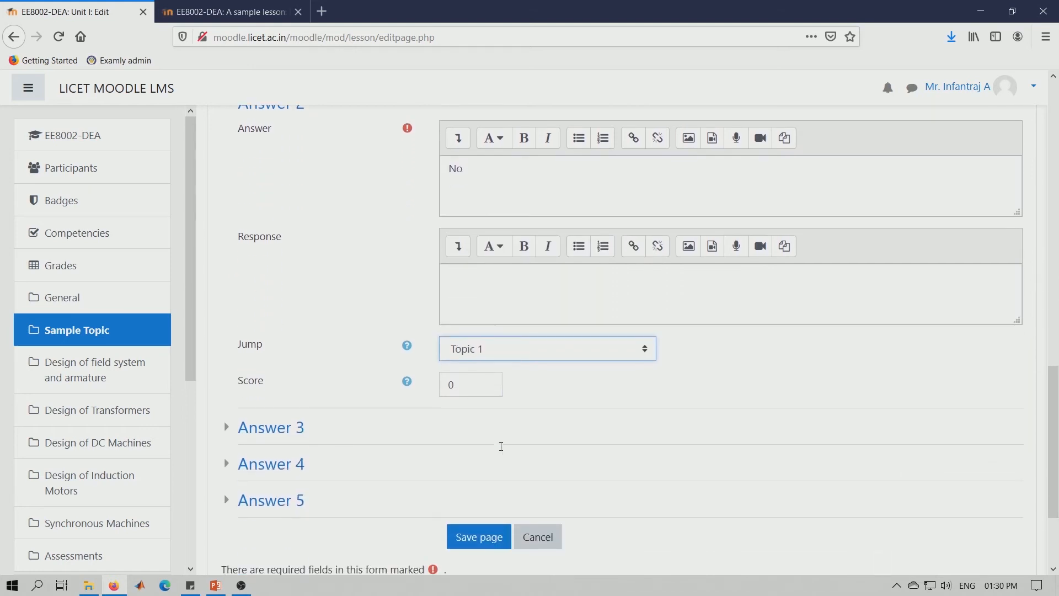
{"action": "left_click", "coordinate": [486, 538]}
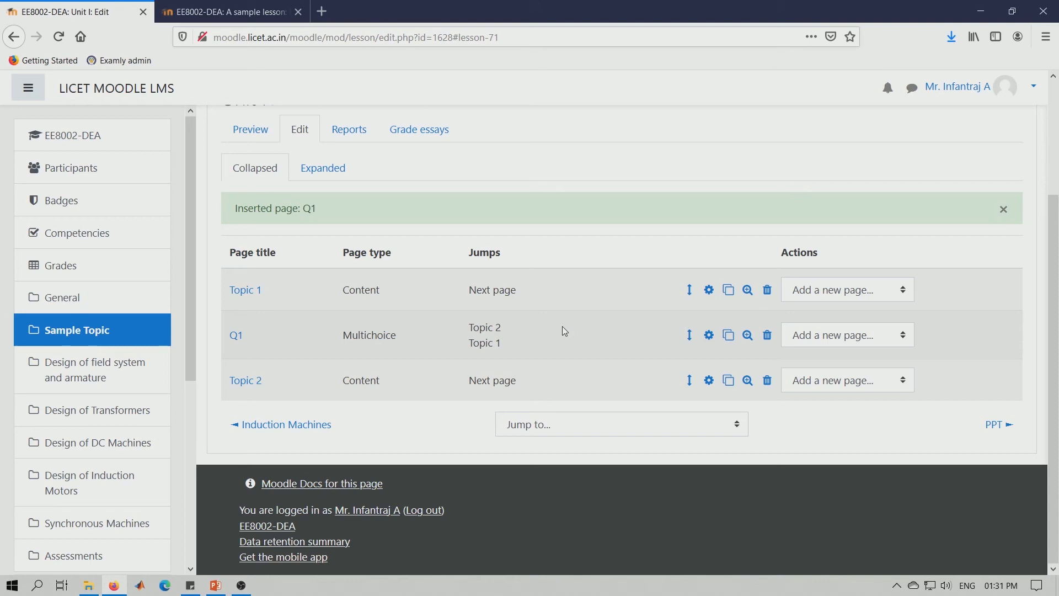
Step: Add a cluster after the Topic 2 page
{"action": "left_click", "coordinate": [900, 388]}
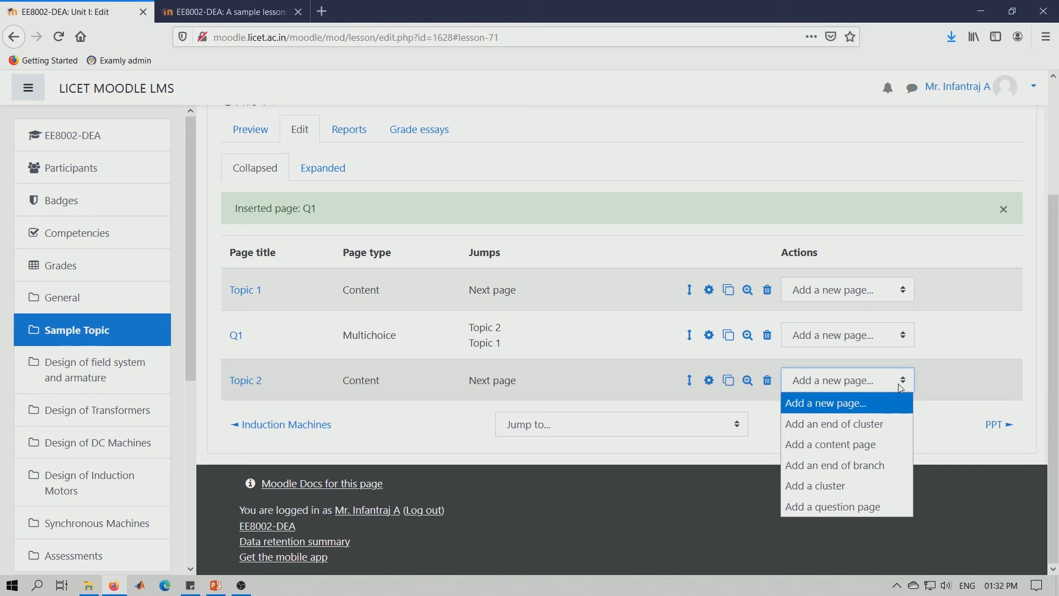
{"action": "left_click", "coordinate": [877, 486]}
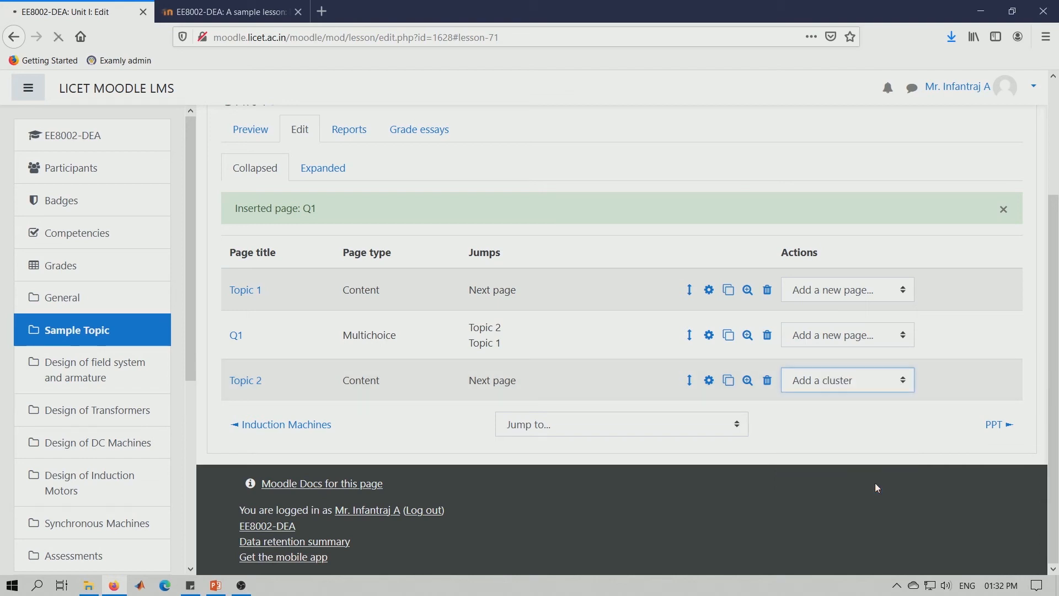
{"action": "scroll", "coordinate": [691, 332], "scroll_direction": "down", "scroll_amount": 3}
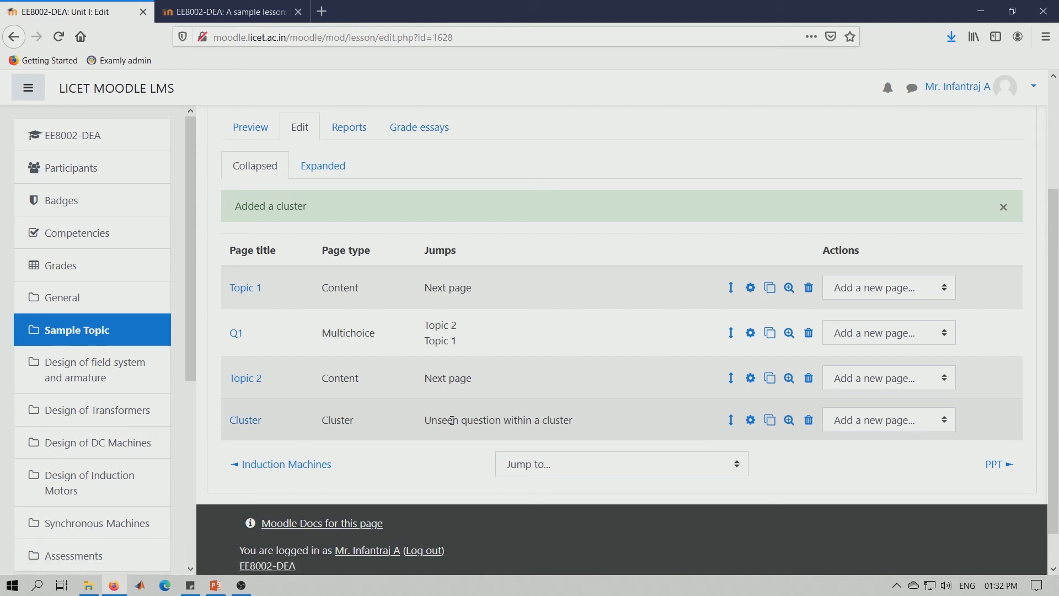
Step: Add a question page of type True/false after the cluster
{"action": "scroll", "coordinate": [452, 420], "scroll_direction": "down", "scroll_amount": 1}
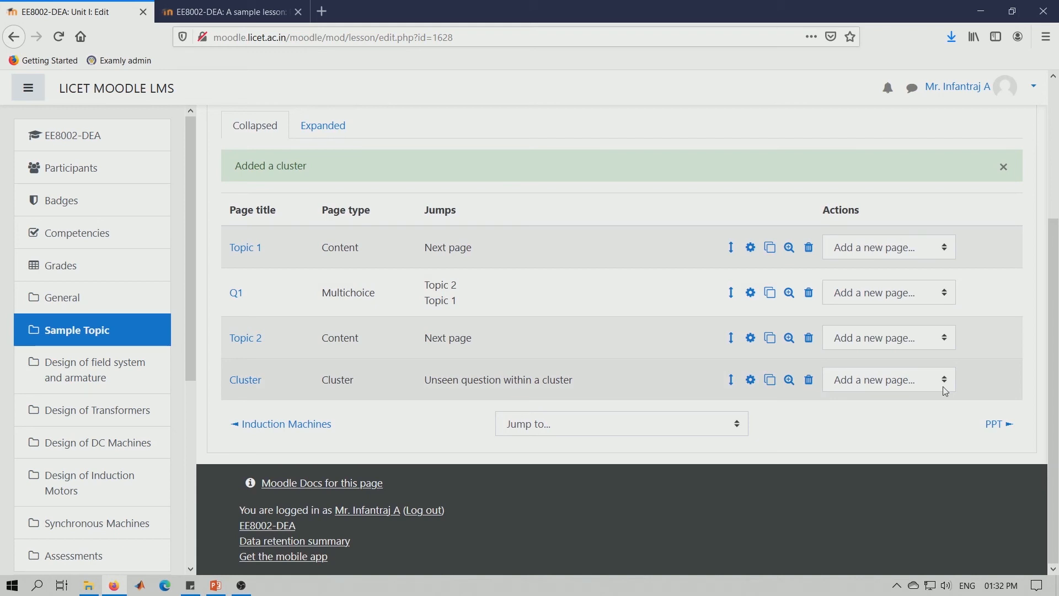
{"action": "left_click", "coordinate": [945, 386]}
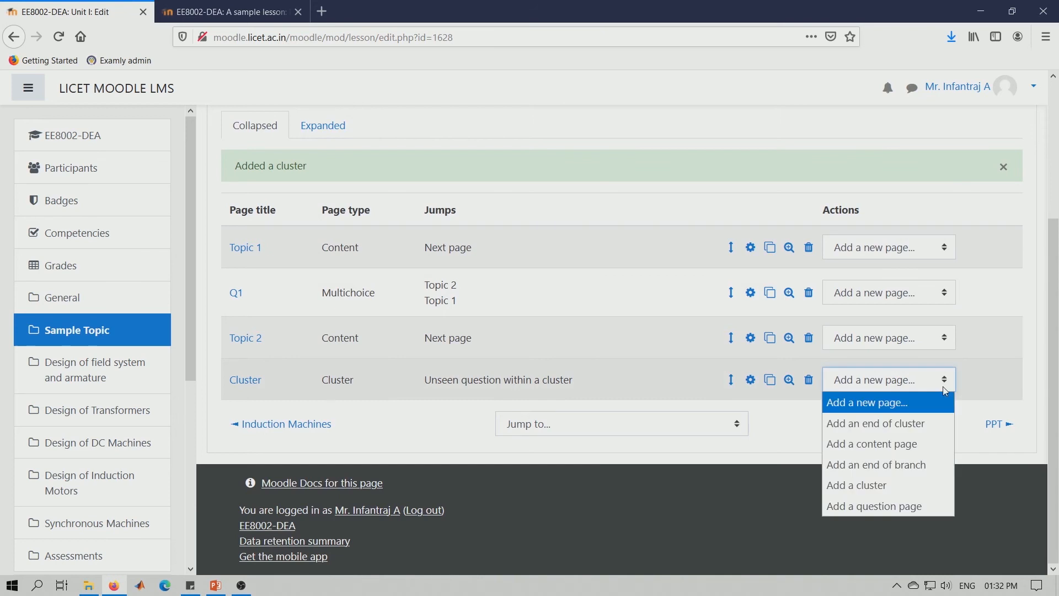
{"action": "left_click", "coordinate": [922, 508]}
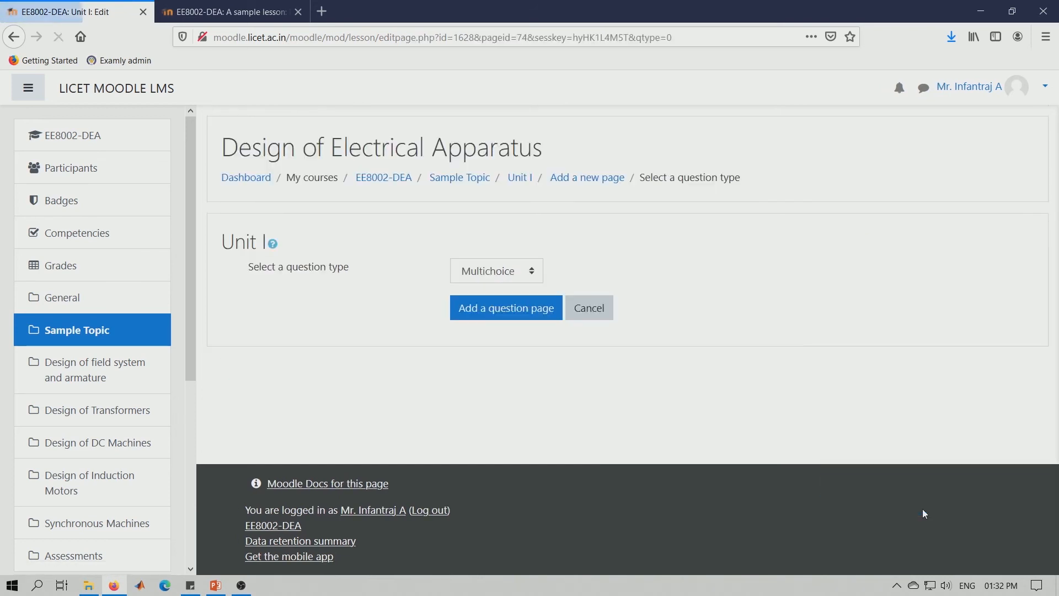
{"action": "left_click", "coordinate": [533, 272]}
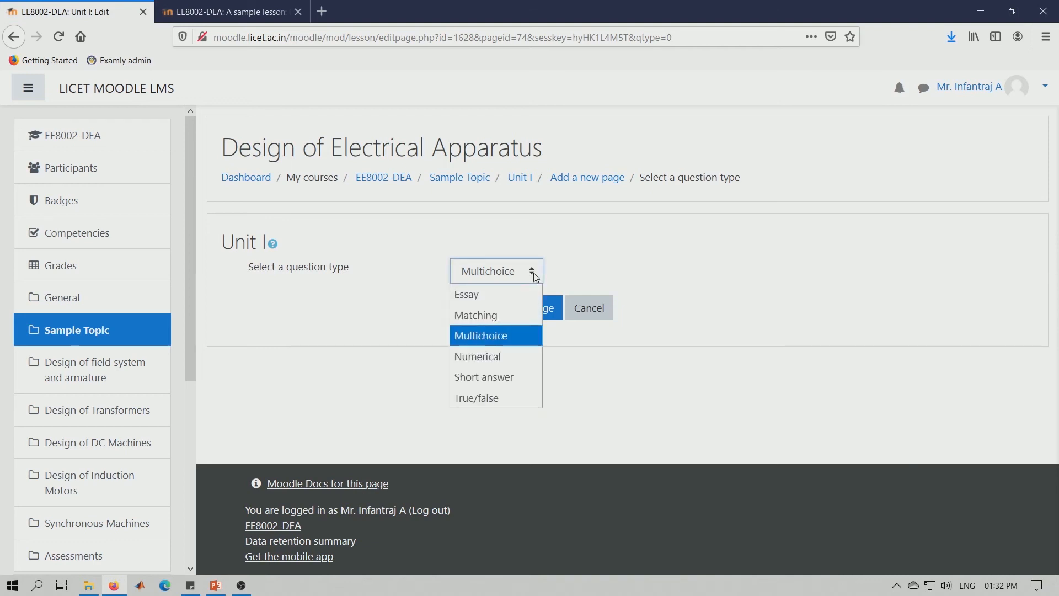
{"action": "left_click", "coordinate": [508, 396]}
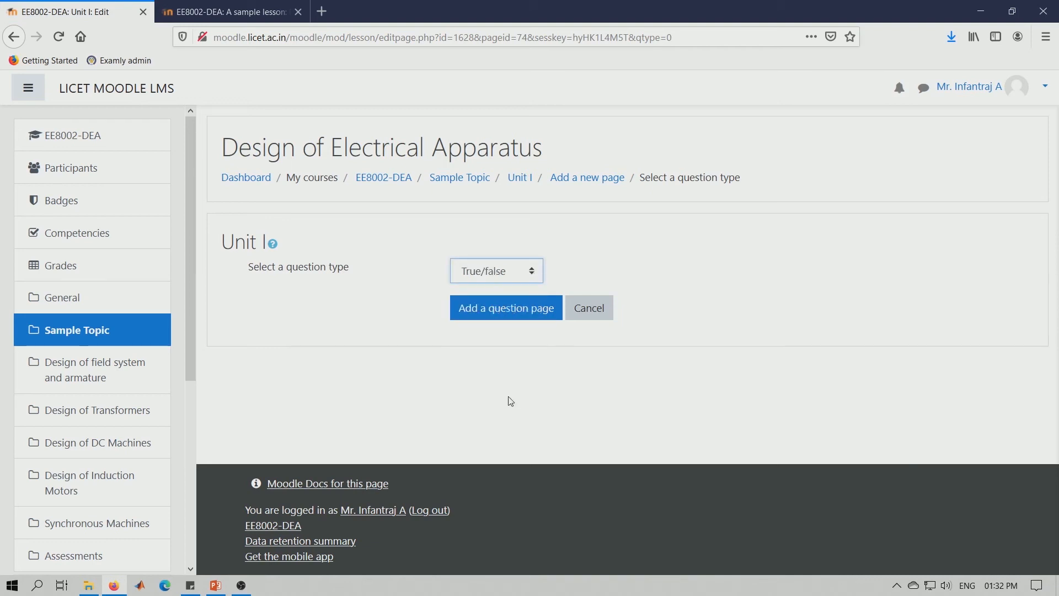
{"action": "left_click", "coordinate": [492, 316]}
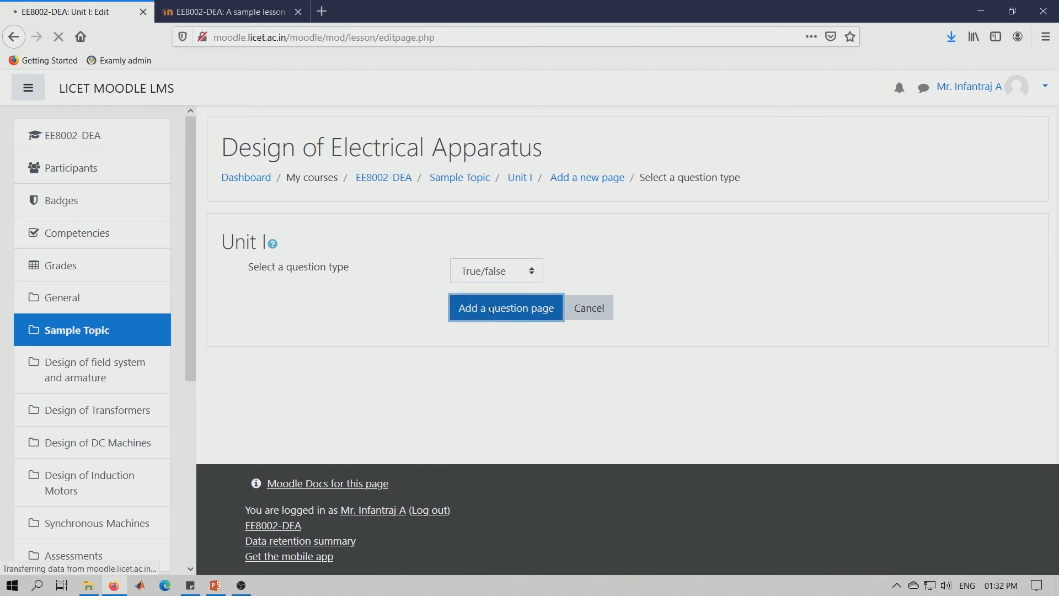
Step: Title the True/false question page "Q1" and enter "Is Induction Machine a DC Machine?" as its contents
{"action": "left_click", "coordinate": [491, 310]}
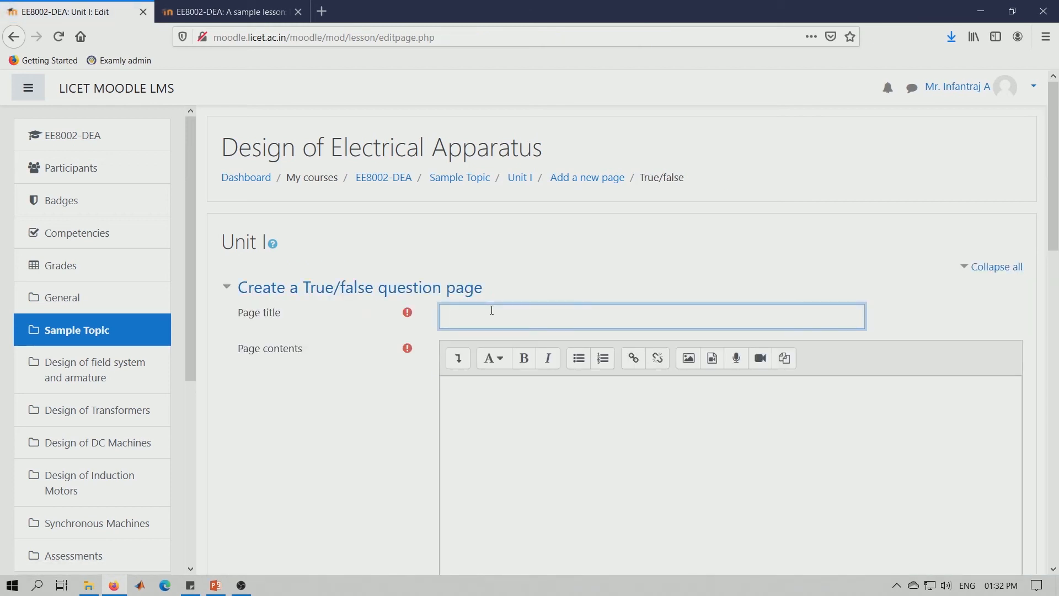
{"action": "type", "text": "Q1"}
{"action": "left_click", "coordinate": [508, 434]}
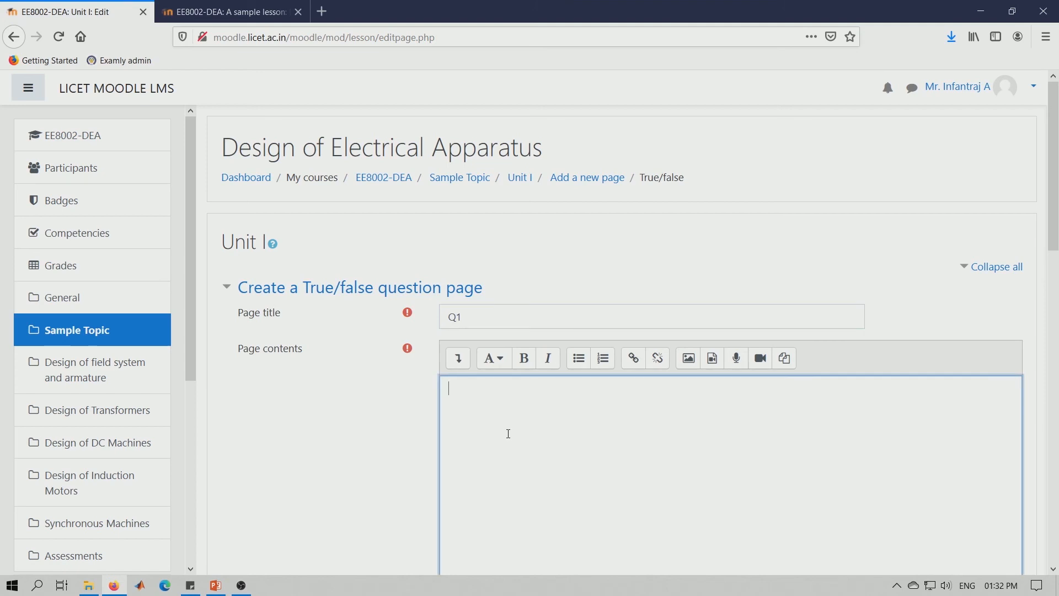
{"action": "type", "text": "Is Induction Machine an"}
{"action": "key", "text": "BackSpace"}
{"action": "type", "text": "DC Machine"}
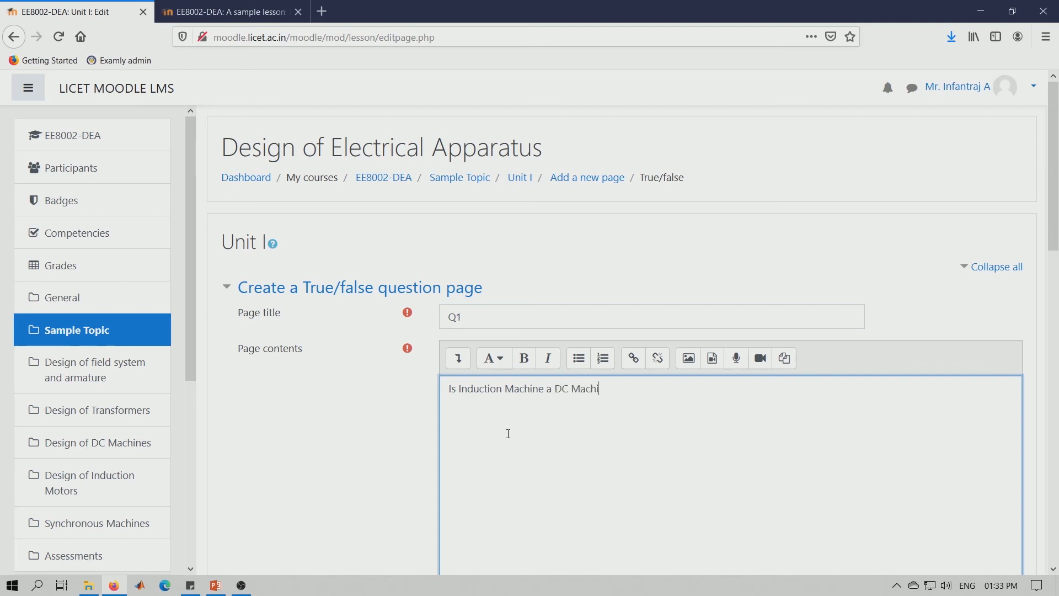
{"action": "type", "text": "?"}
Step: Enter "False" as the correct response's answer and "True" as the wrong response's answer
{"action": "scroll", "coordinate": [585, 429], "scroll_direction": "down", "scroll_amount": 5}
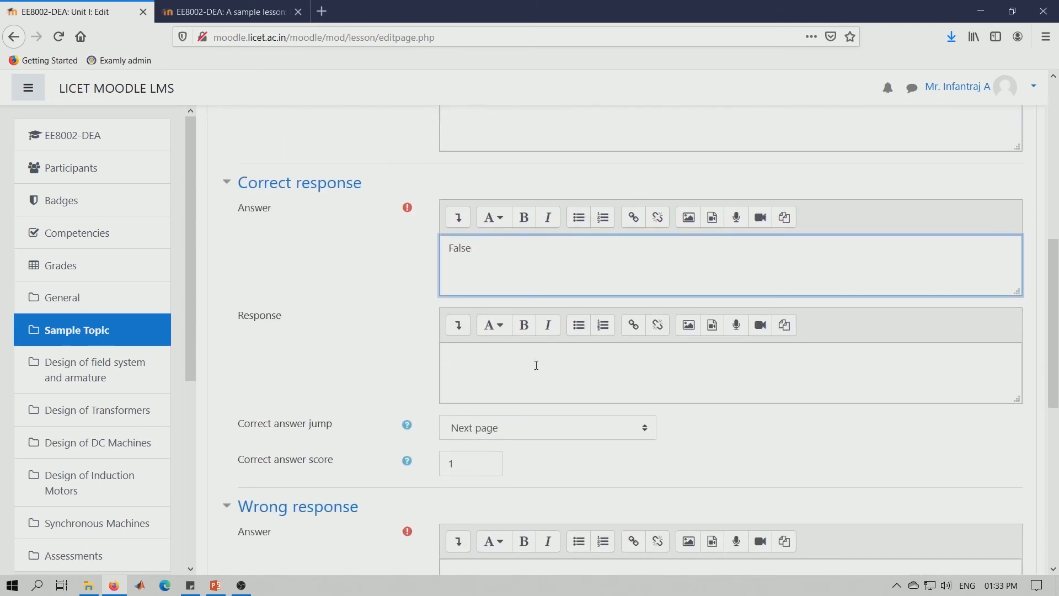
{"action": "scroll", "coordinate": [536, 365], "scroll_direction": "down", "scroll_amount": 2}
{"action": "left_click", "coordinate": [505, 509]}
{"action": "type", "text": "Tu"}
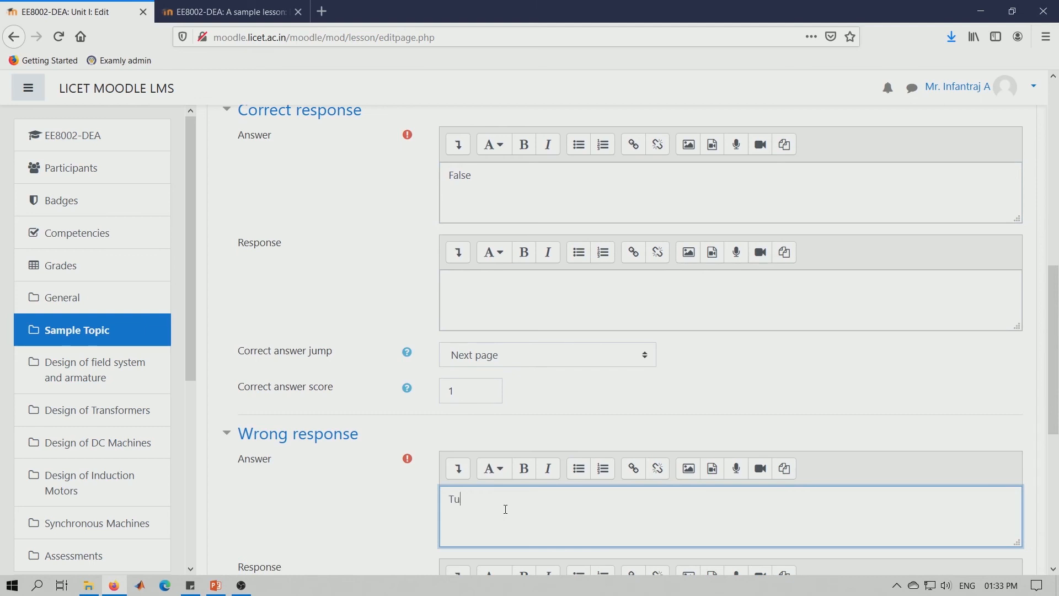
{"action": "key", "text": "BackSpace"}
{"action": "type", "text": "rue"}
{"action": "scroll", "coordinate": [574, 419], "scroll_direction": "up", "scroll_amount": 1}
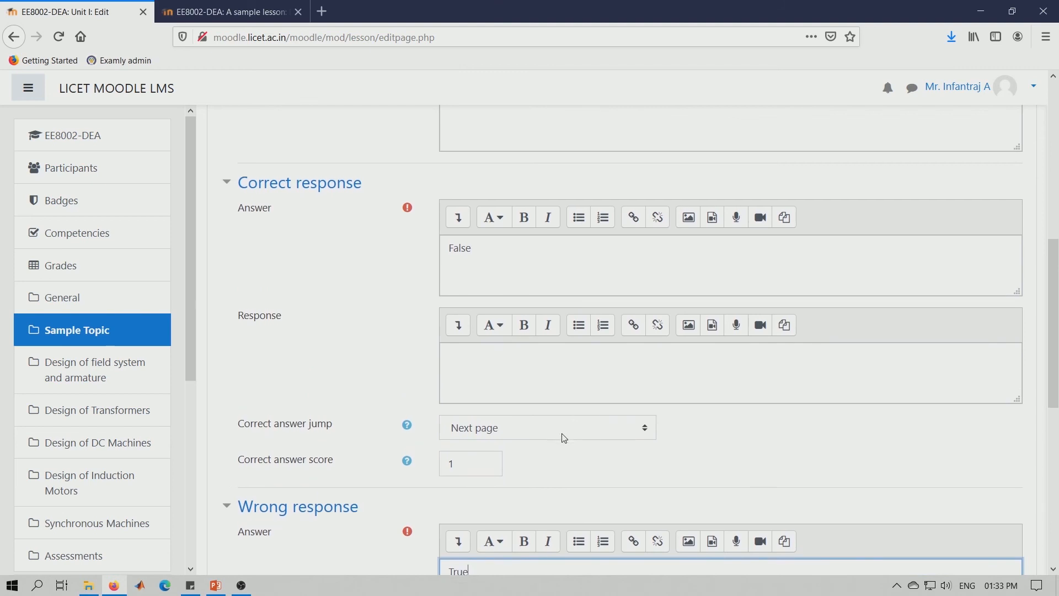
{"action": "scroll", "coordinate": [562, 436], "scroll_direction": "down", "scroll_amount": 1}
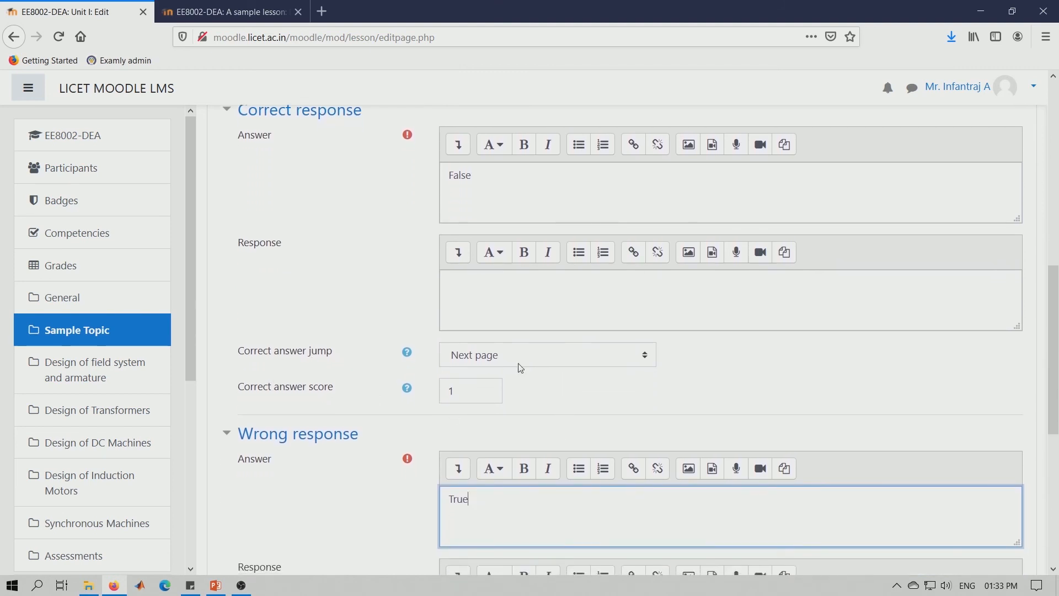
Step: Save the True/false question page about the induction machine with its default jumps and scores
{"action": "scroll", "coordinate": [558, 463], "scroll_direction": "down", "scroll_amount": 5}
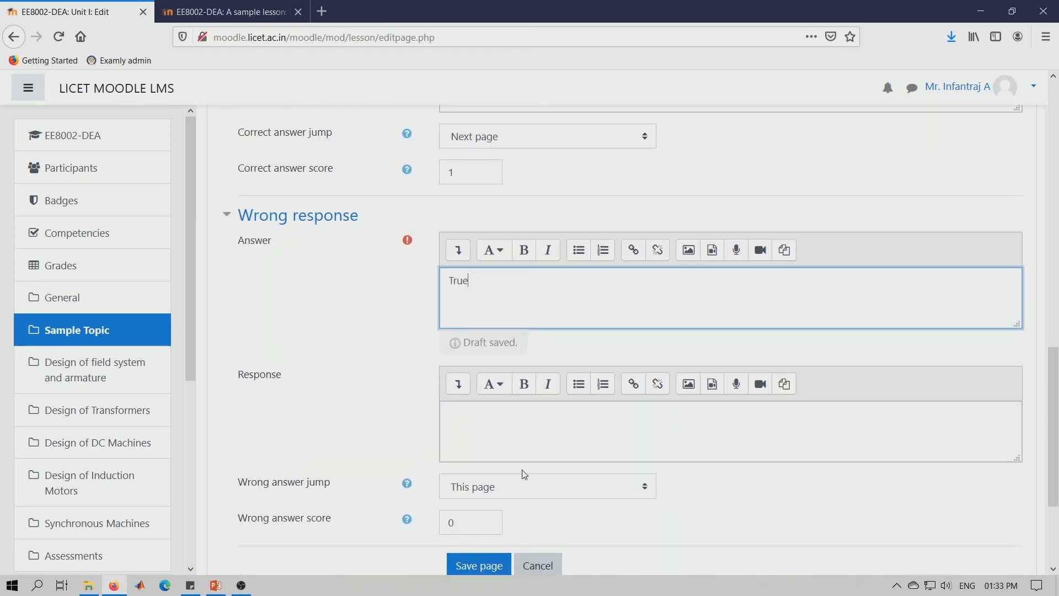
{"action": "scroll", "coordinate": [524, 474], "scroll_direction": "down", "scroll_amount": 2}
{"action": "left_click", "coordinate": [490, 498]}
Step: Add another question page of type True/false after the True/false question Q1
{"action": "left_click", "coordinate": [894, 376]}
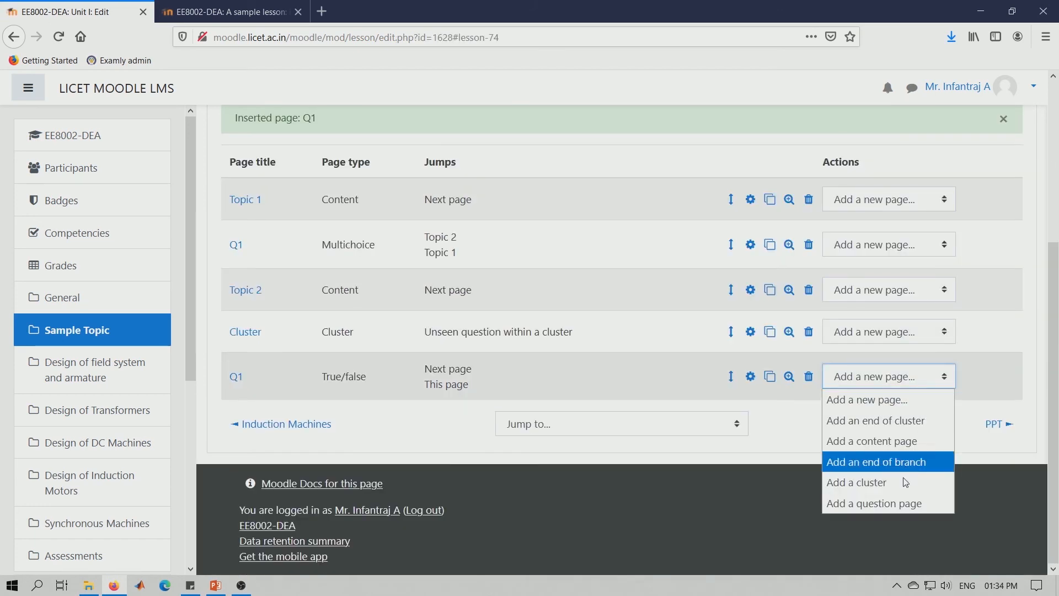
{"action": "left_click", "coordinate": [900, 508]}
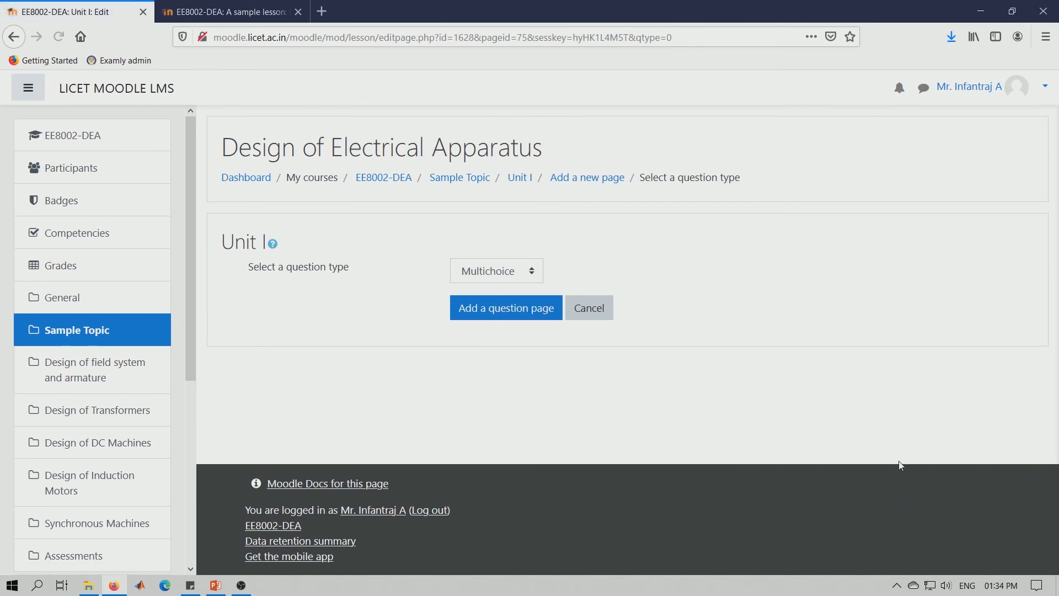
{"action": "left_click", "coordinate": [512, 269]}
{"action": "left_click", "coordinate": [495, 398]}
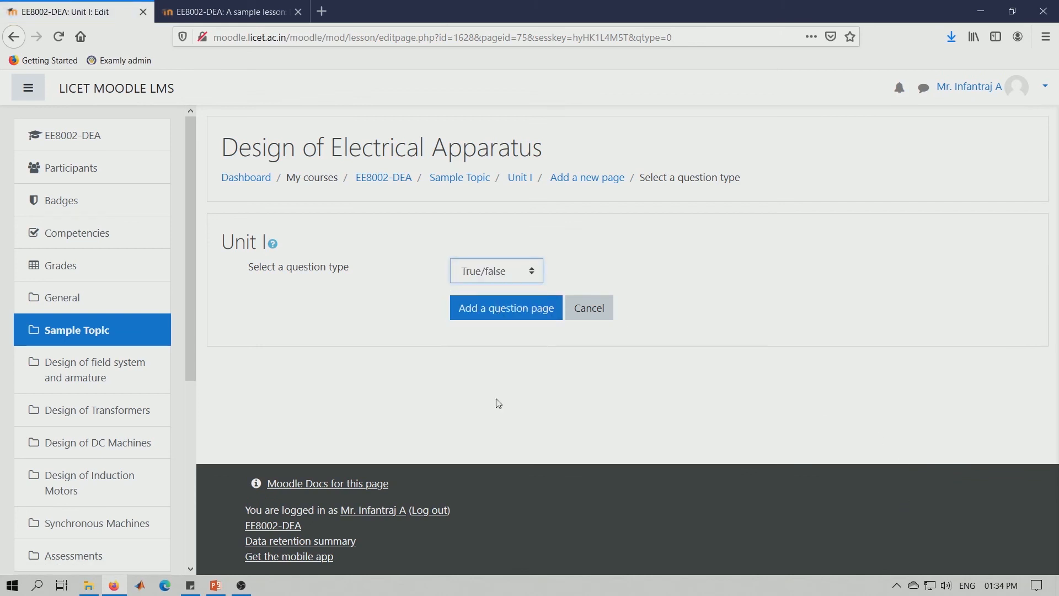
{"action": "left_click", "coordinate": [526, 310]}
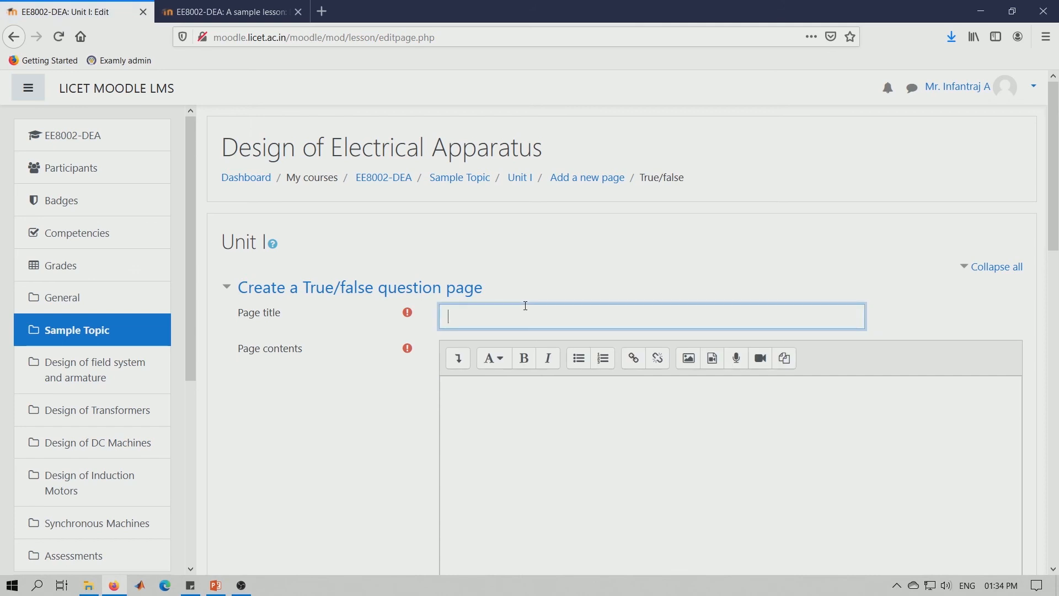
Step: Title the new question page "Q2" and enter "Does a Squirrel cage rotor have windings?" as its contents
{"action": "type", "text": "Q2"}
{"action": "left_click", "coordinate": [513, 404]}
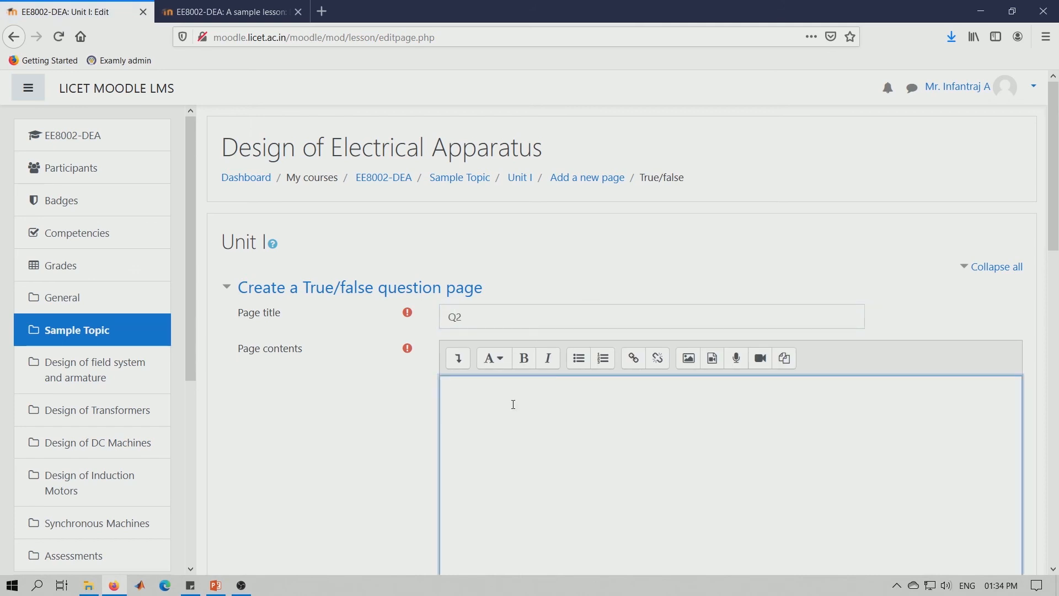
{"action": "type", "text": "Does a Squirrel cage rotor have windings?"}
{"action": "left_click", "coordinate": [474, 389]}
{"action": "type", "text": "a"}
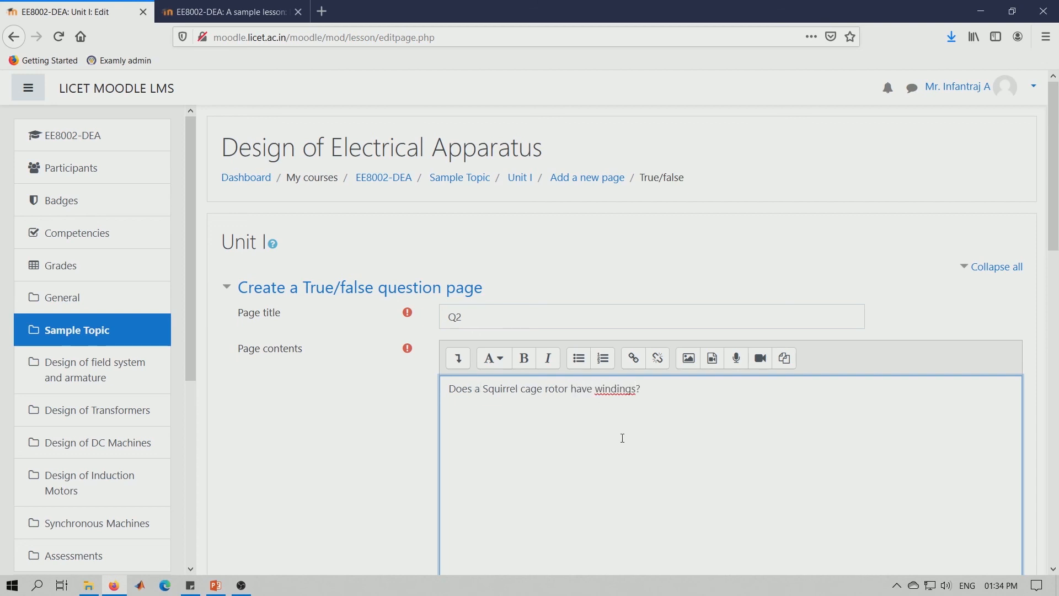
Step: Enter "True" as Q2's correct response answer and "False" as its wrong response answer
{"action": "scroll", "coordinate": [622, 437], "scroll_direction": "down", "scroll_amount": 4}
{"action": "left_click", "coordinate": [611, 473]}
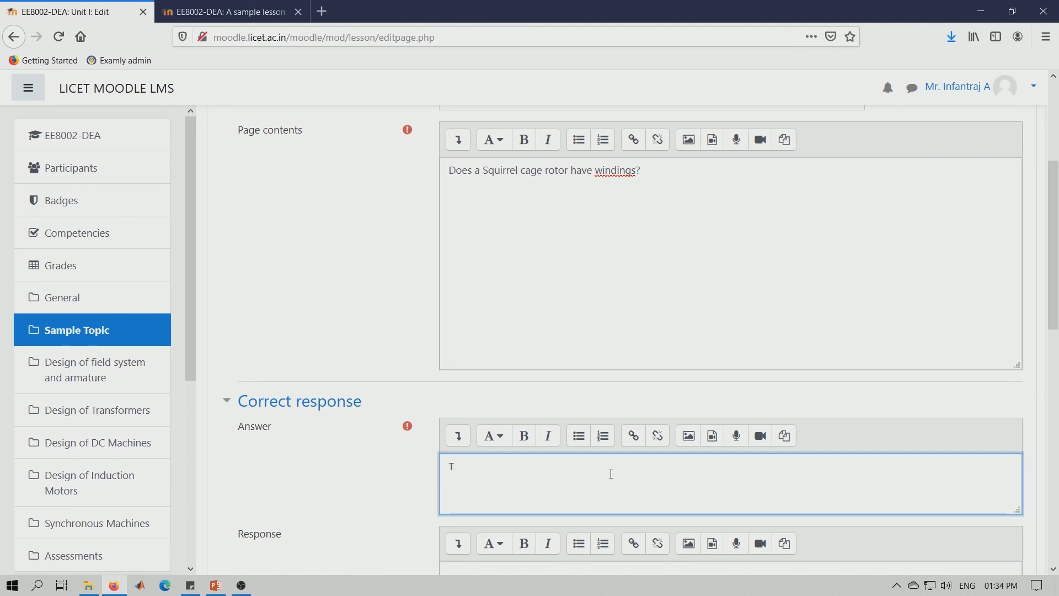
{"action": "type", "text": "True"}
{"action": "scroll", "coordinate": [611, 473], "scroll_direction": "down", "scroll_amount": 7}
{"action": "left_click", "coordinate": [492, 439]}
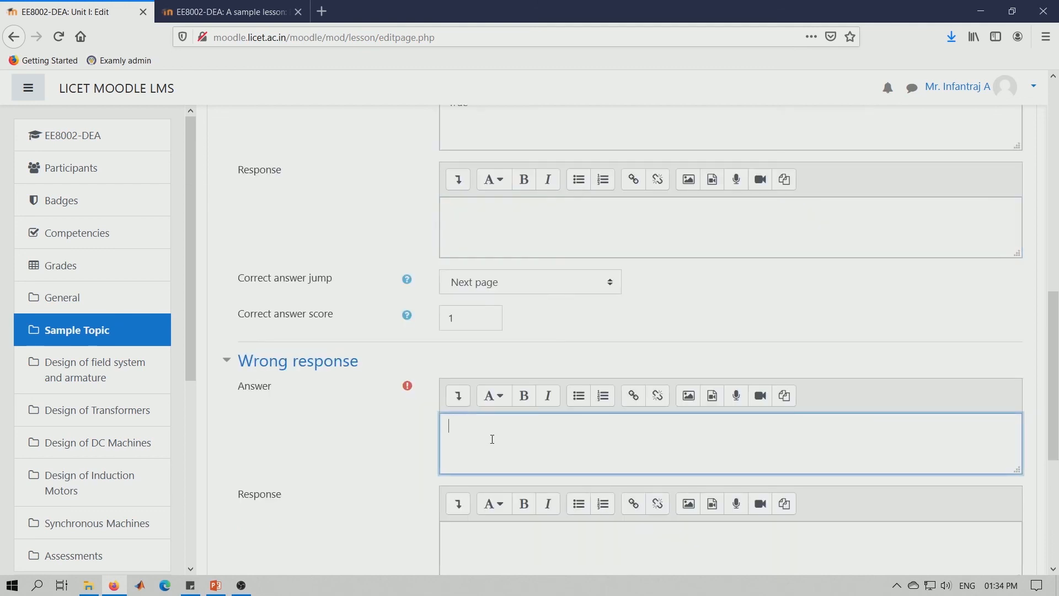
{"action": "type", "text": "False"}
Step: Check the jumps and scores of both Q2 responses and save the question page
{"action": "scroll", "coordinate": [476, 200], "scroll_direction": "up", "scroll_amount": 1}
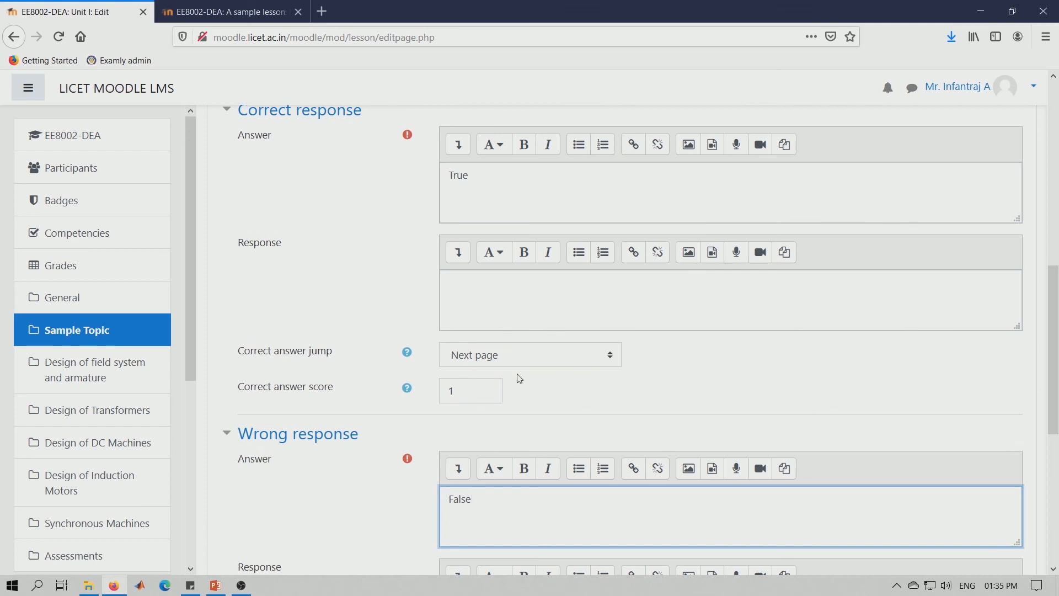
{"action": "scroll", "coordinate": [503, 378], "scroll_direction": "down", "scroll_amount": 2}
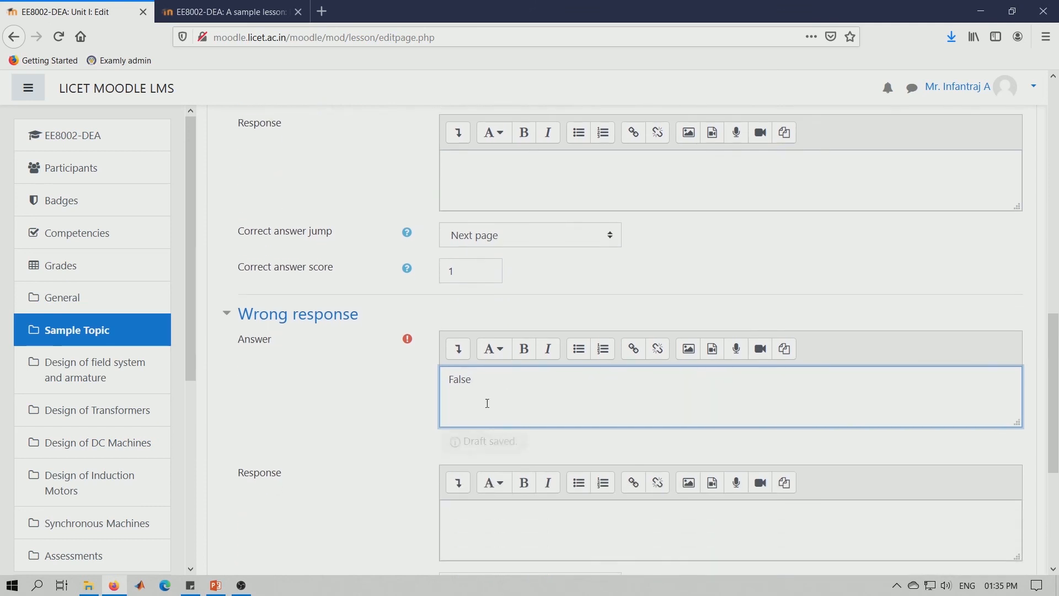
{"action": "scroll", "coordinate": [470, 433], "scroll_direction": "down", "scroll_amount": 1}
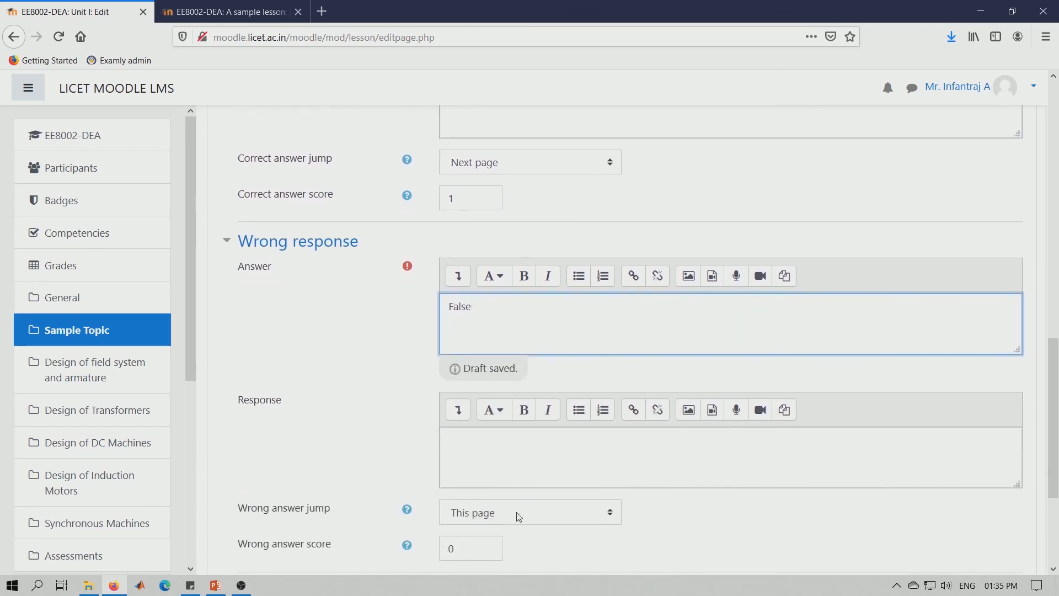
{"action": "scroll", "coordinate": [518, 516], "scroll_direction": "down", "scroll_amount": 1}
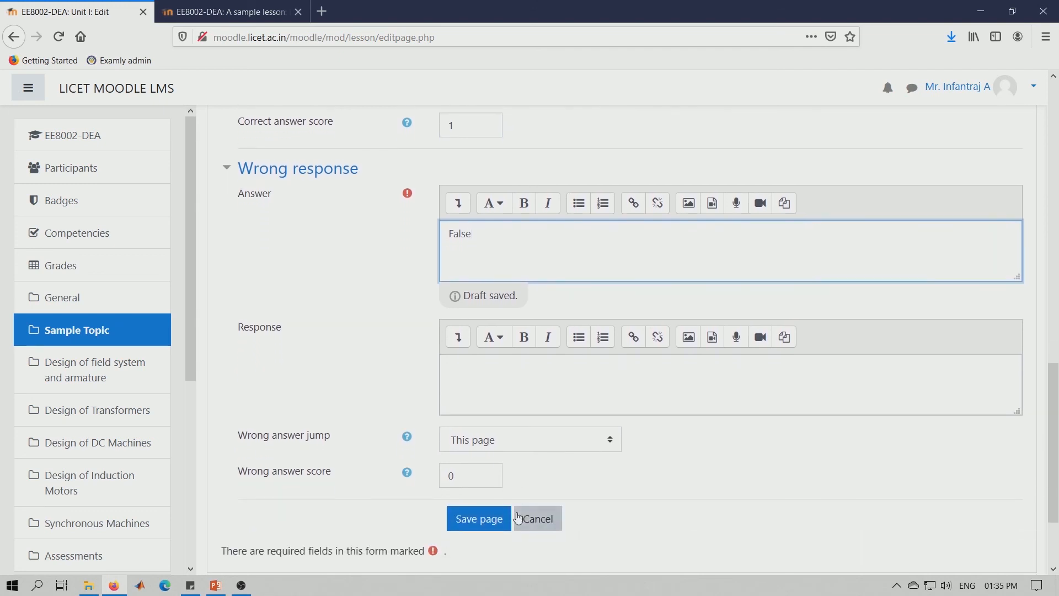
{"action": "left_click", "coordinate": [495, 529]}
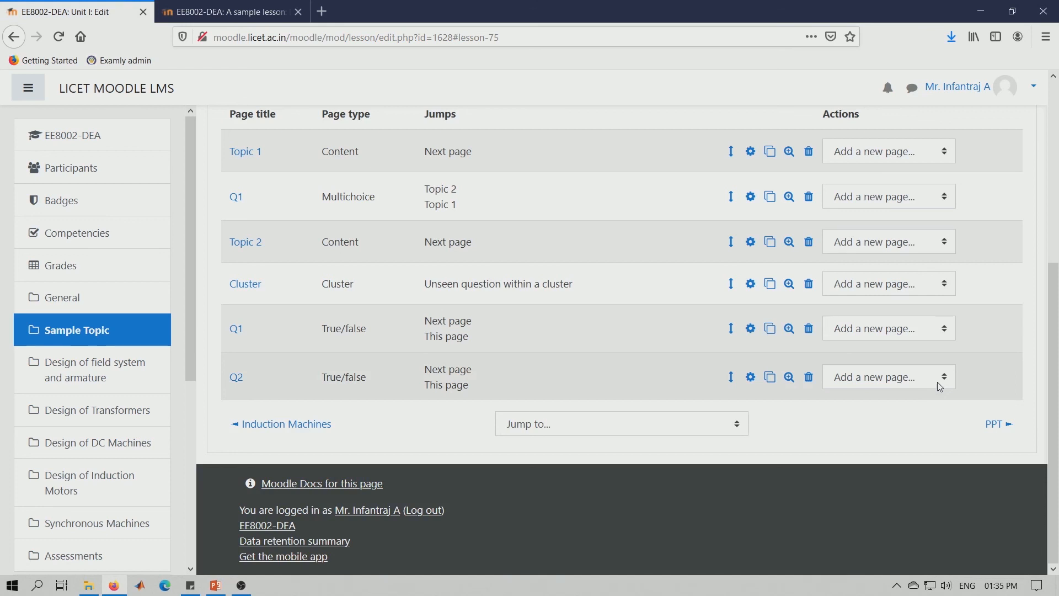
Step: Add an end of cluster after the Q2 True/false question
{"action": "left_click", "coordinate": [940, 386]}
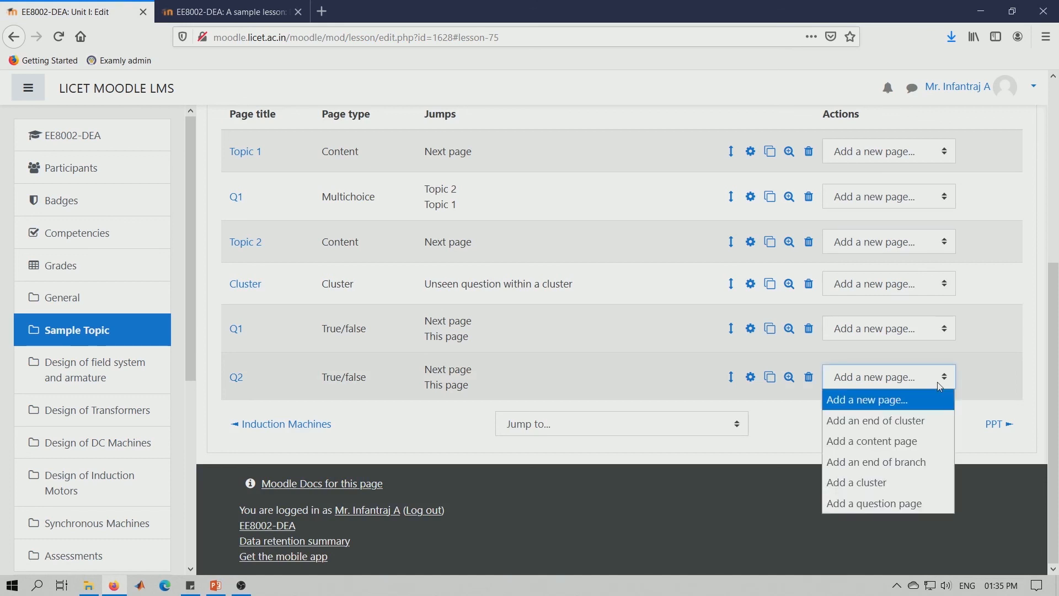
{"action": "left_click", "coordinate": [927, 416]}
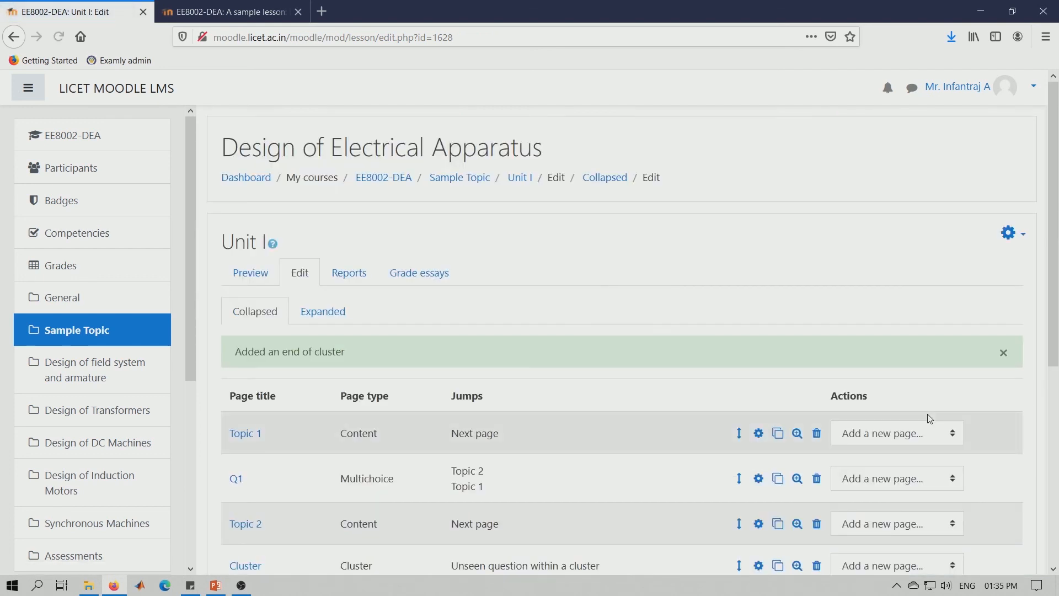
{"action": "scroll", "coordinate": [680, 418], "scroll_direction": "down", "scroll_amount": 3}
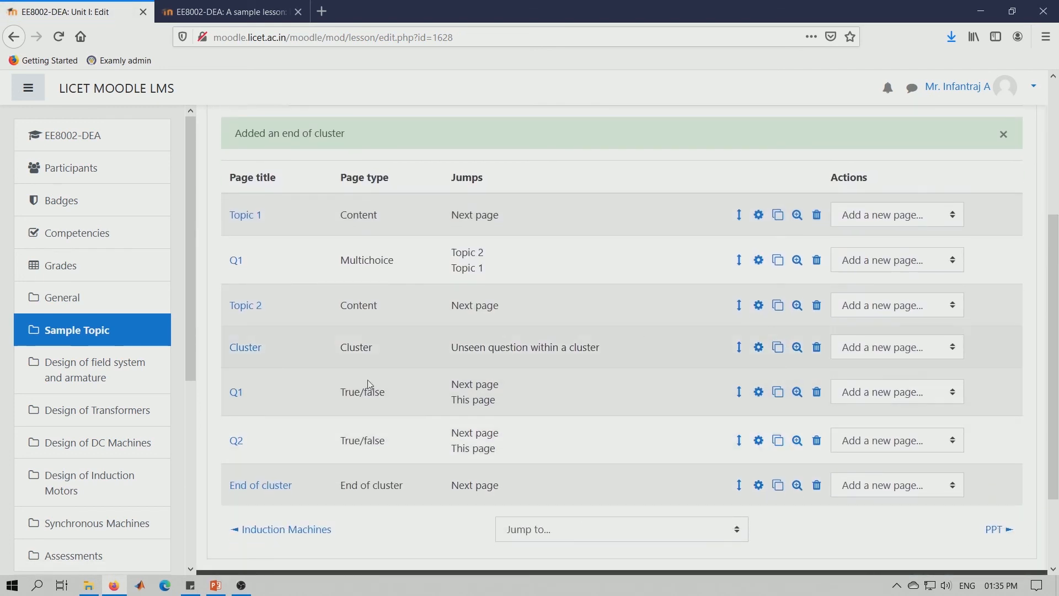